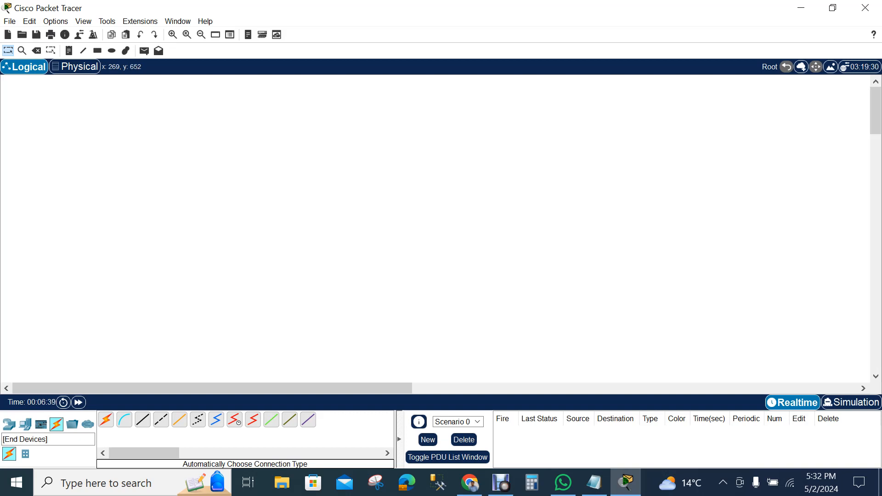
Step: Place a HomeRouter-PT-AC wireless router in the empty logical workspace
{"action": "left_click", "coordinate": [26, 424]}
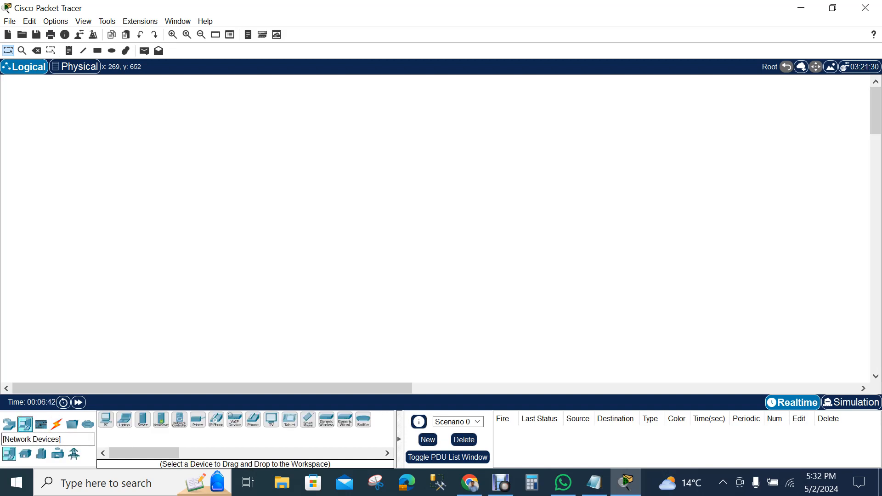
{"action": "left_click", "coordinate": [9, 424]}
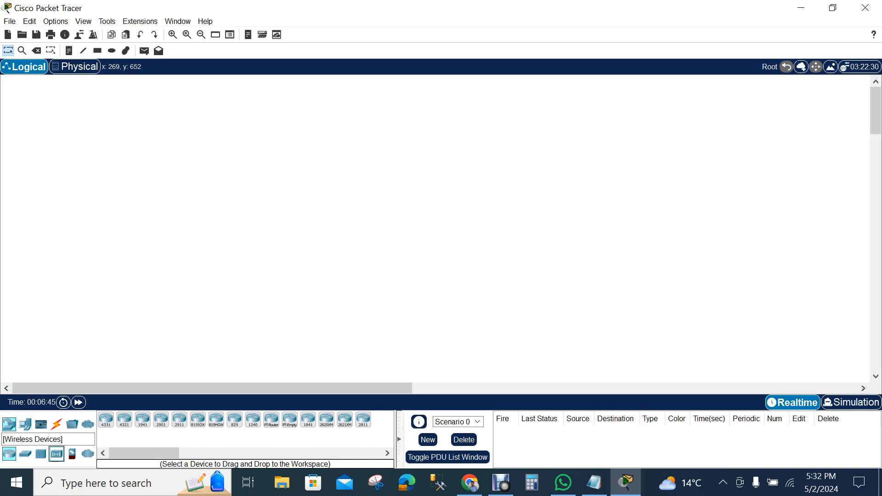
{"action": "left_click", "coordinate": [57, 454]}
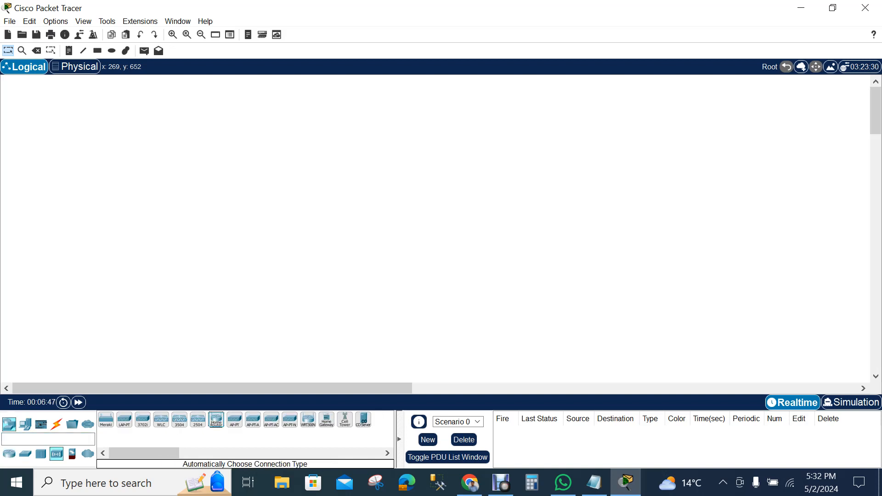
{"action": "left_click", "coordinate": [247, 194]}
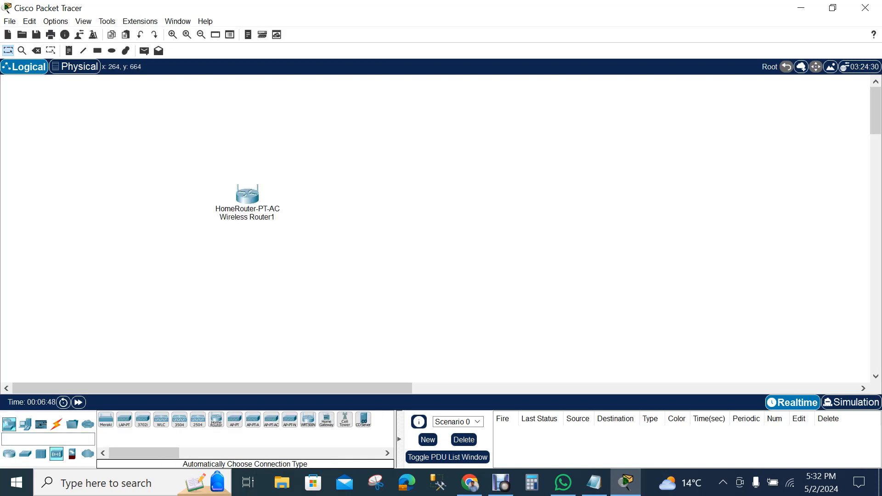
Step: Place a Server-PT end device in the workspace, level with the wireless router
{"action": "left_click", "coordinate": [25, 424]}
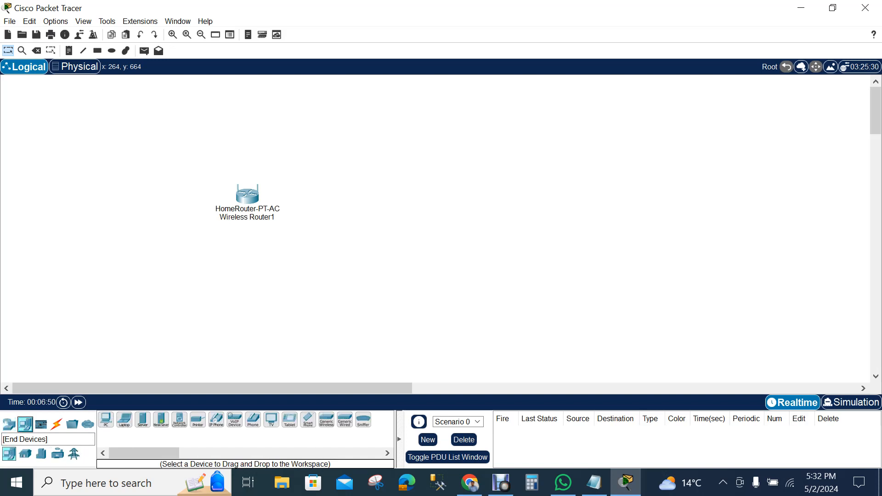
{"action": "left_click", "coordinate": [142, 420]}
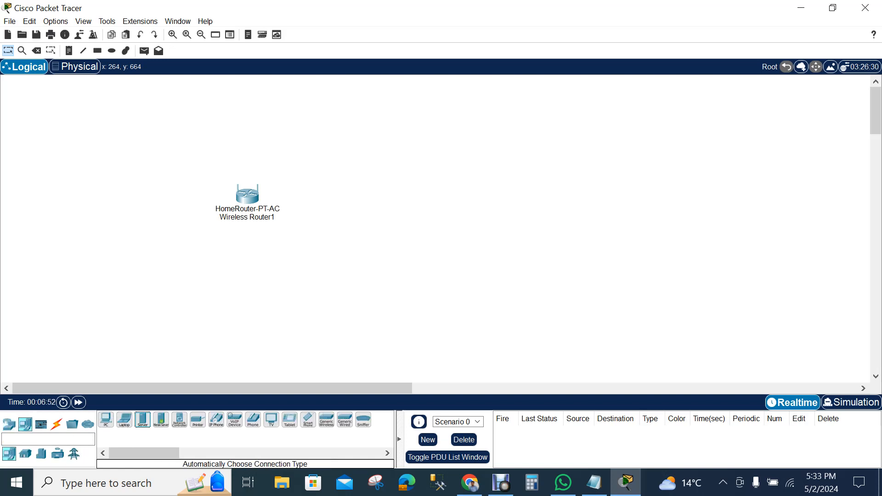
{"action": "left_click", "coordinate": [485, 190]}
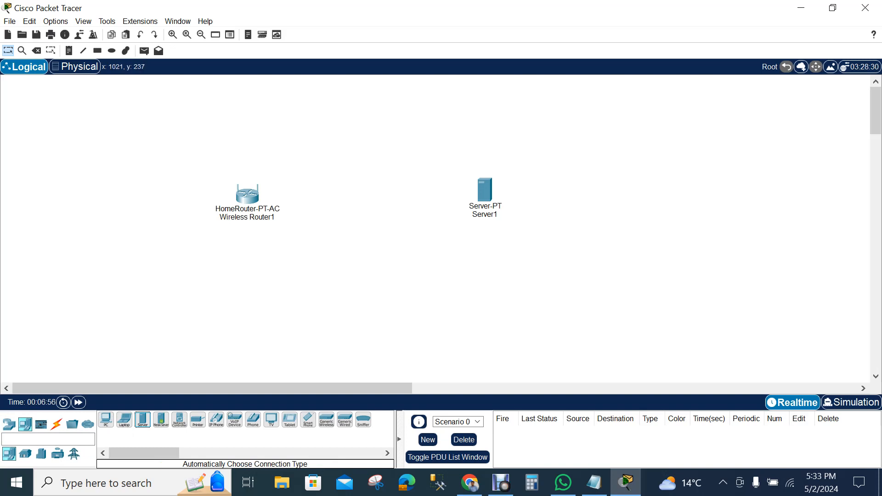
Step: Cable the server to the wireless router's GigabitEthernet 1 port with an automatically chosen connection, and nudge the server to straighten the link
{"action": "mouse_move", "coordinate": [485, 189]}
{"action": "left_click", "coordinate": [57, 424]}
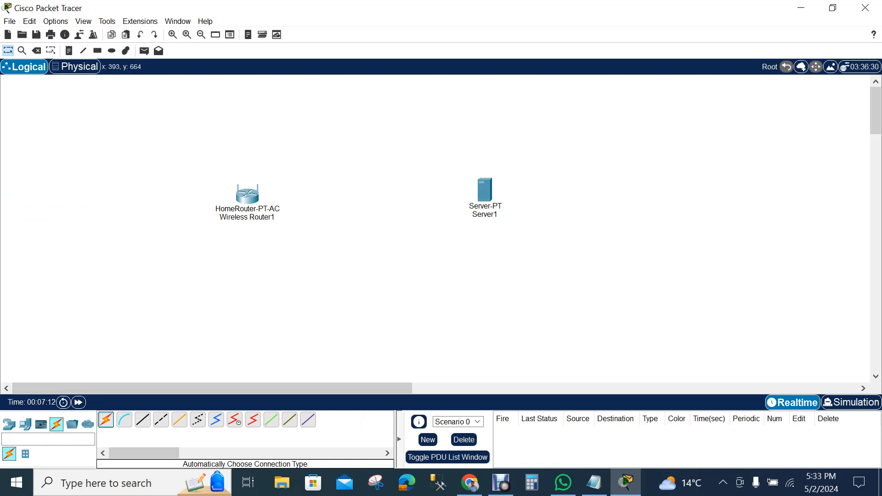
{"action": "left_click", "coordinate": [106, 419]}
{"action": "left_click", "coordinate": [485, 189]}
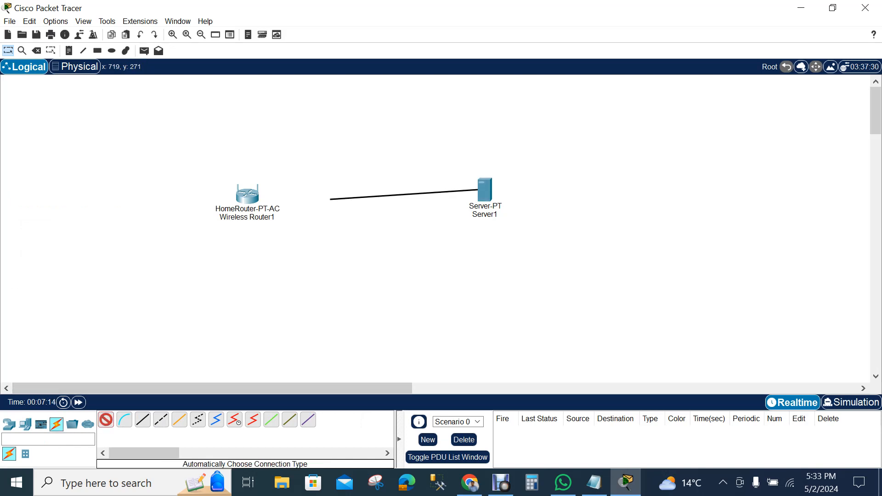
{"action": "left_click", "coordinate": [256, 190]}
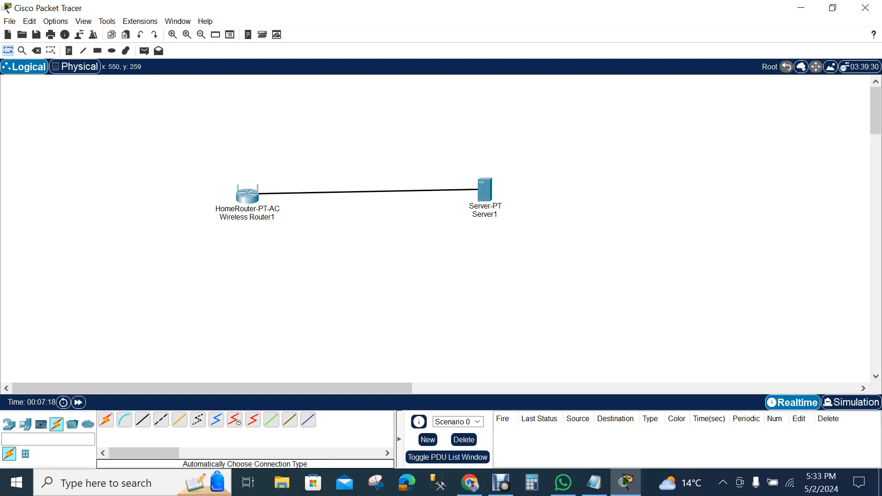
{"action": "left_click", "coordinate": [248, 195]}
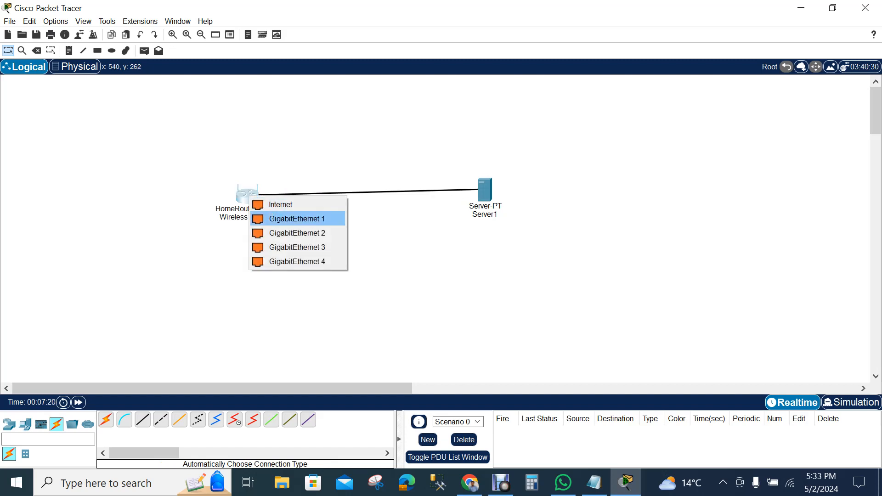
{"action": "left_click", "coordinate": [297, 219]}
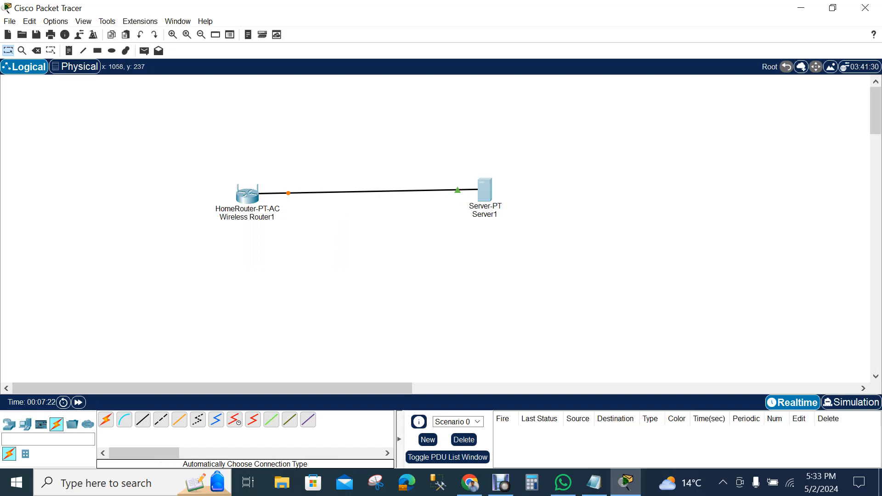
{"action": "left_click_drag", "start_coordinate": [487, 184], "coordinate": [493, 188]}
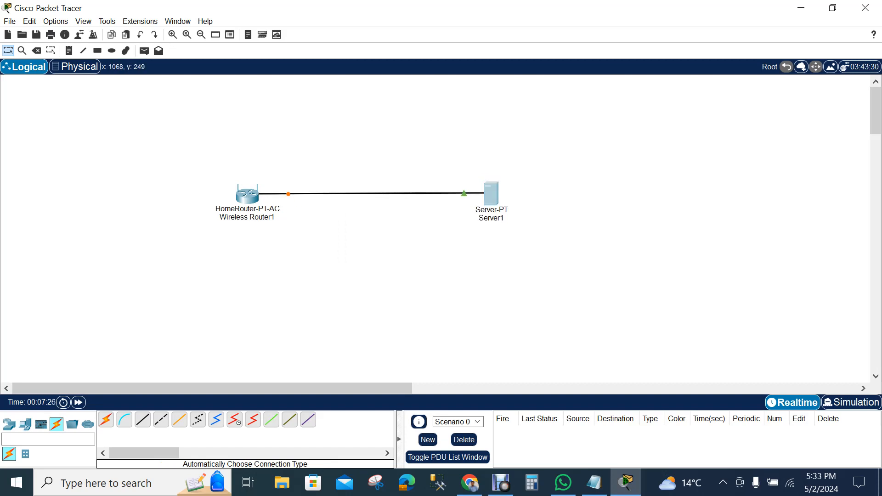
{"action": "left_click", "coordinate": [492, 189]}
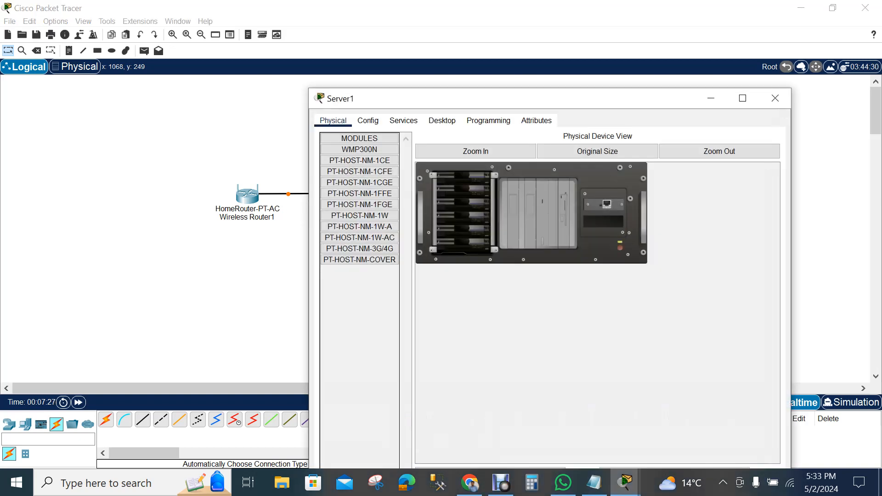
{"action": "left_click", "coordinate": [443, 121]}
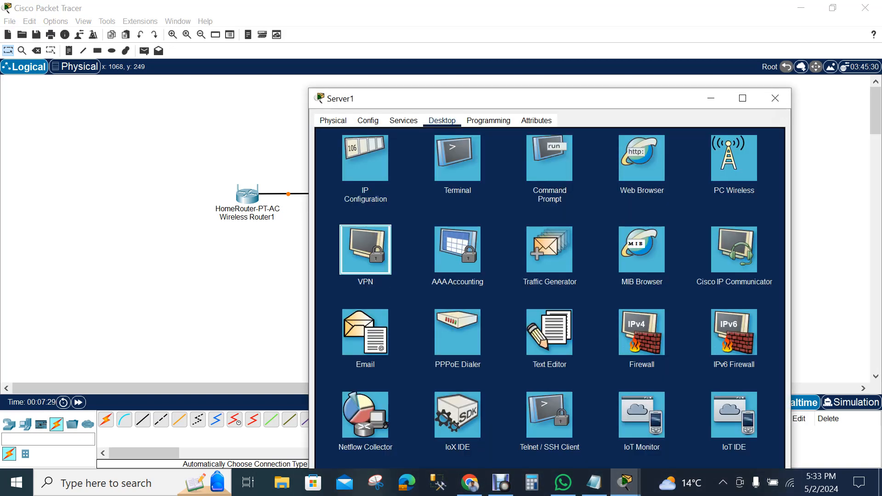
{"action": "left_click", "coordinate": [365, 249]}
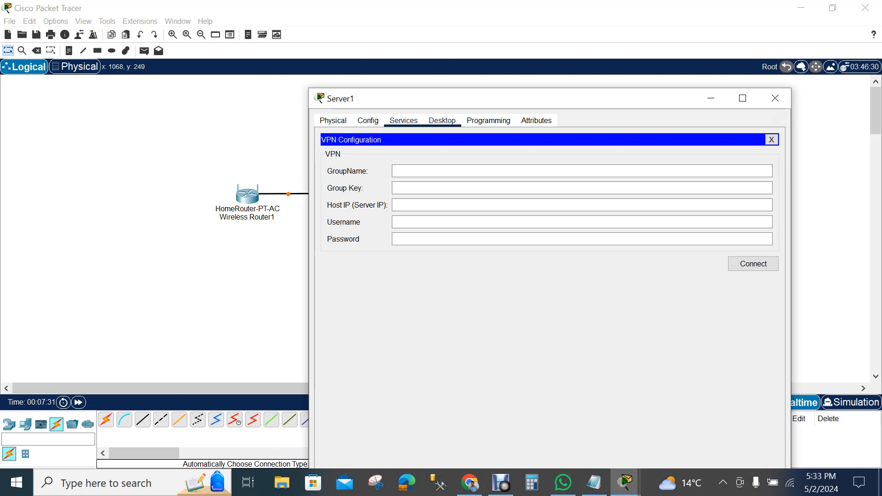
{"action": "left_click", "coordinate": [442, 121]}
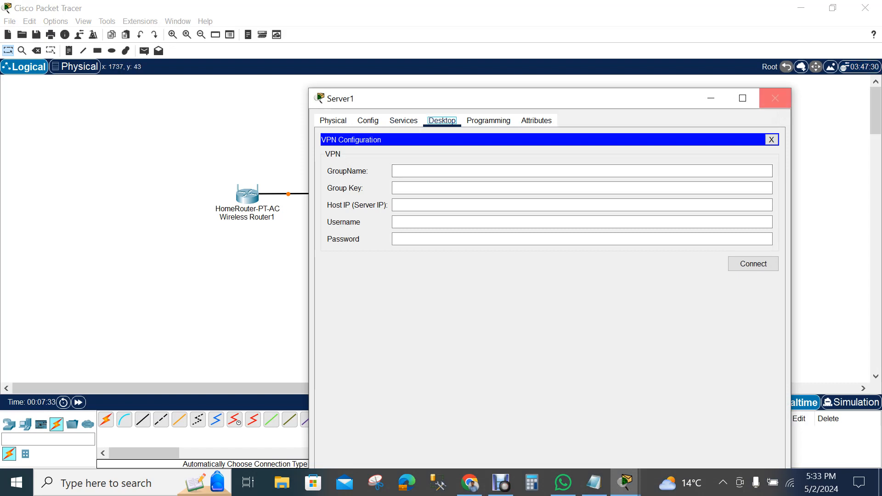
{"action": "left_click", "coordinate": [776, 98]}
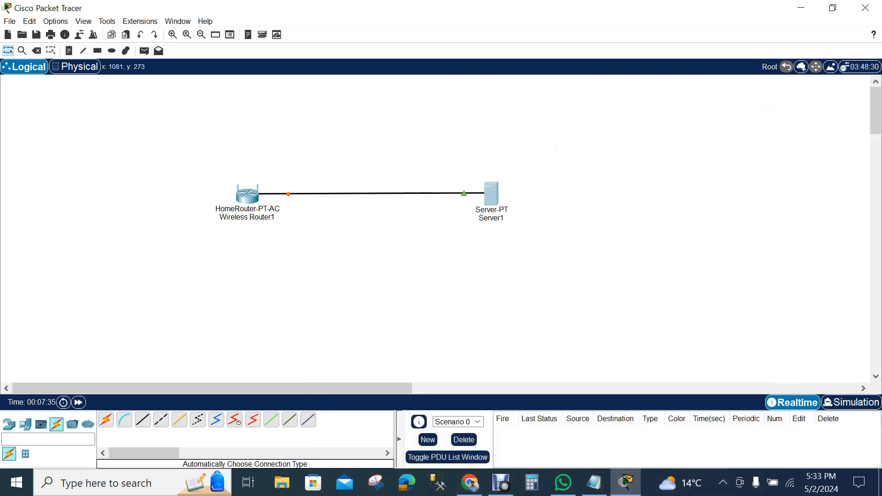
Step: Set the server's IPv4 configuration to DHCP
{"action": "left_click", "coordinate": [496, 200]}
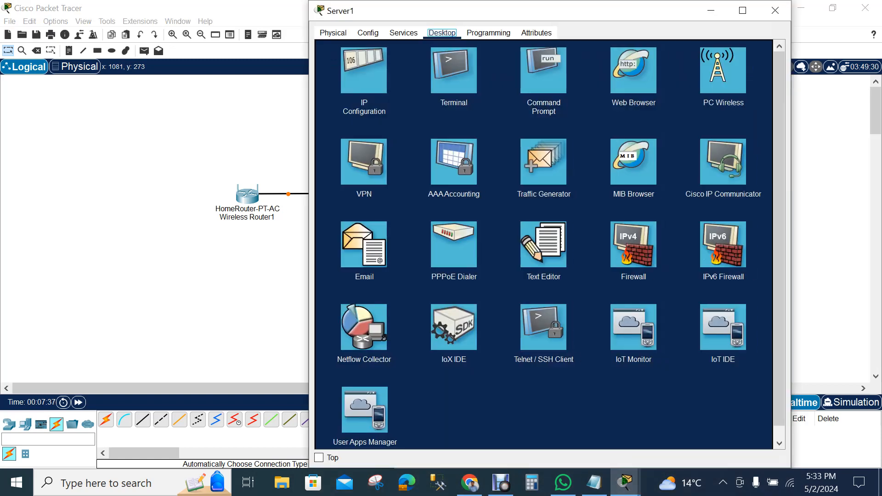
{"action": "left_click", "coordinate": [364, 71]}
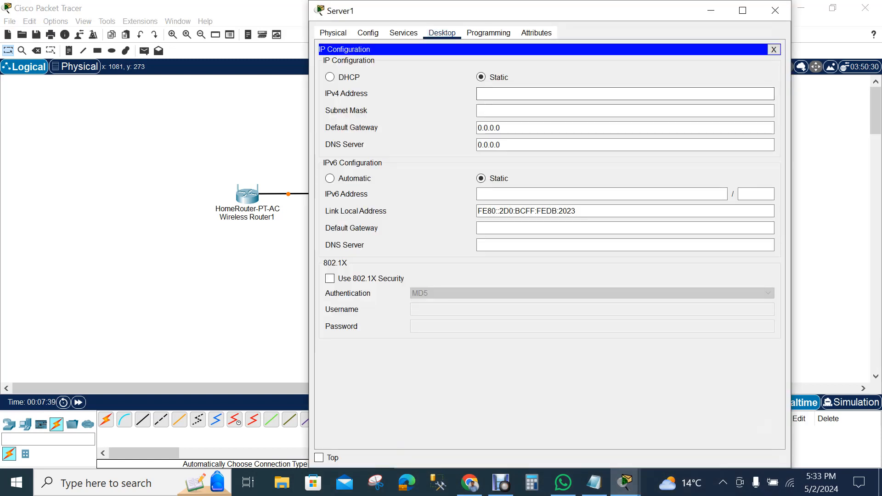
{"action": "left_click", "coordinate": [331, 77]}
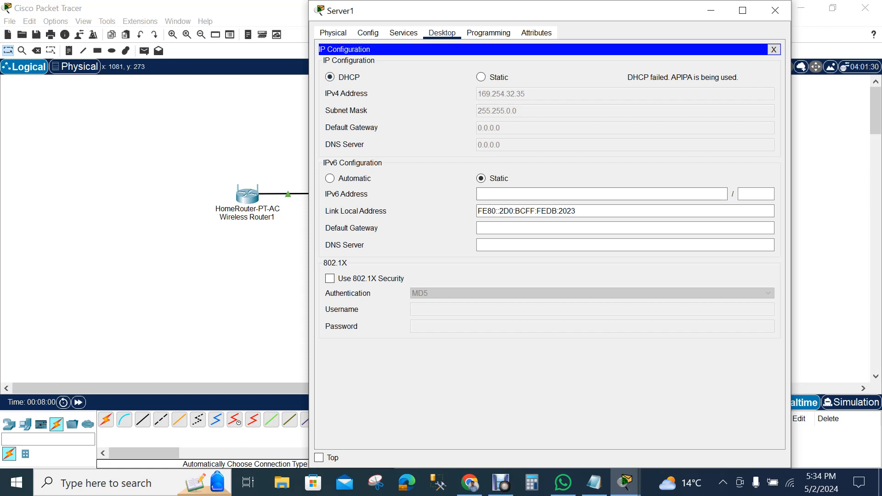
Step: Keep the server's configuration window on top of the workspace, restored to a smaller size that leaves the server icon uncovered
{"action": "left_click_drag", "start_coordinate": [570, 14], "coordinate": [230, 52]}
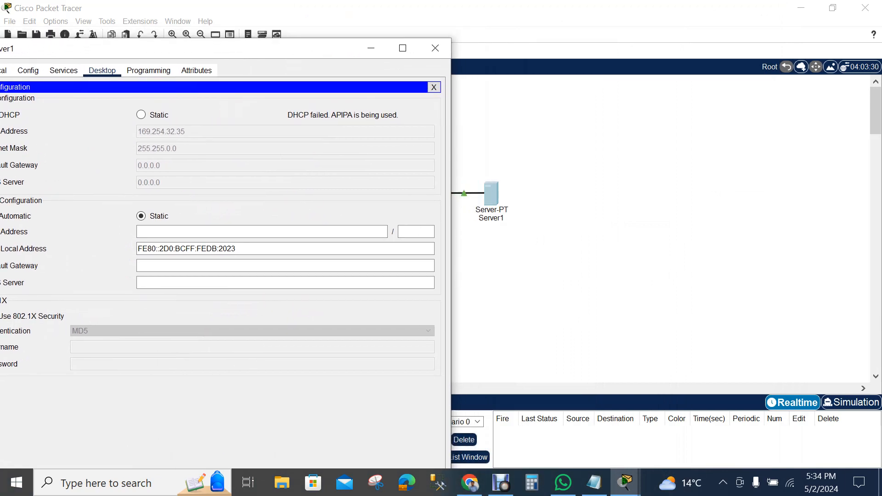
{"action": "left_click_drag", "start_coordinate": [320, 54], "coordinate": [321, 94]}
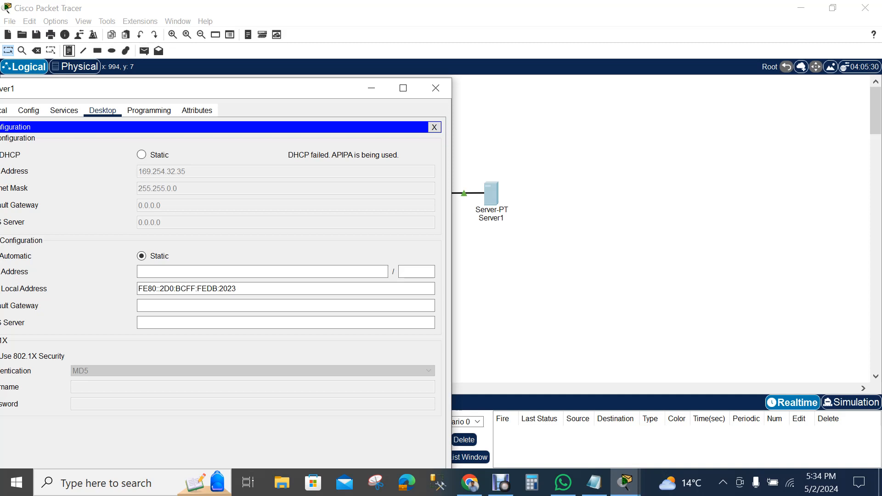
{"action": "left_click", "coordinate": [69, 51]}
{"action": "left_click", "coordinate": [511, 158]}
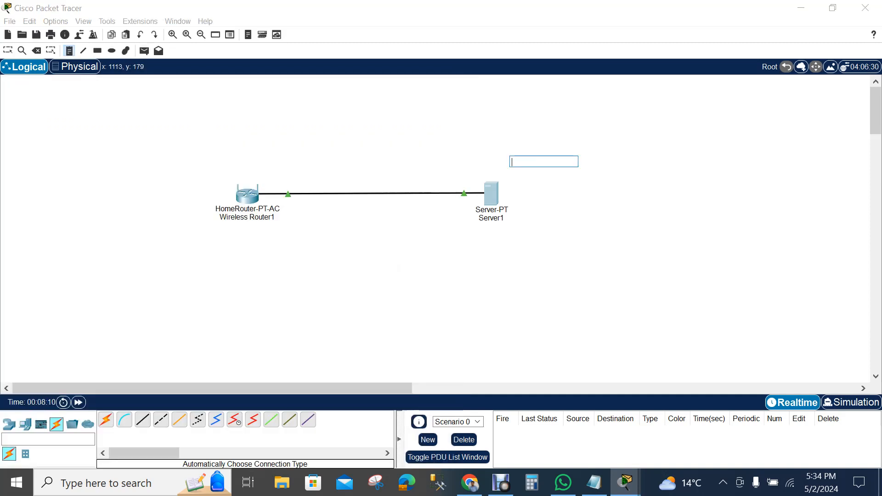
{"action": "mouse_move", "coordinate": [625, 482]}
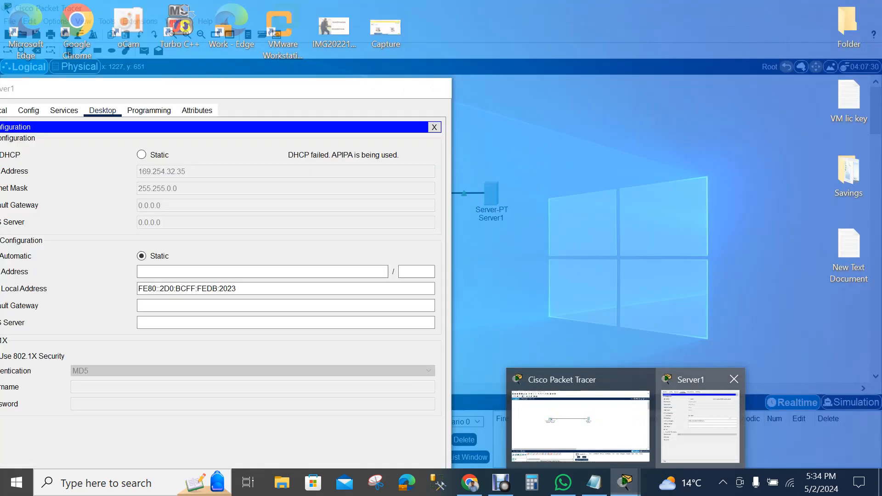
{"action": "left_click", "coordinate": [701, 426]}
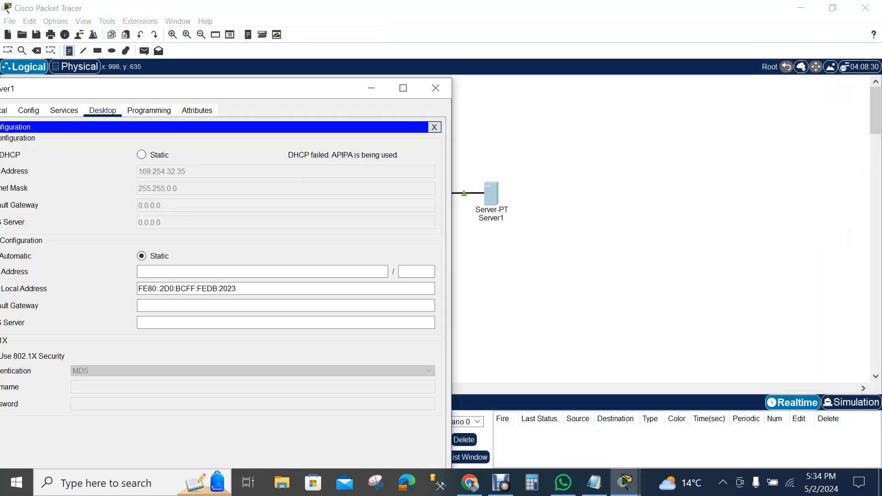
{"action": "left_click_drag", "start_coordinate": [331, 94], "coordinate": [794, 4]}
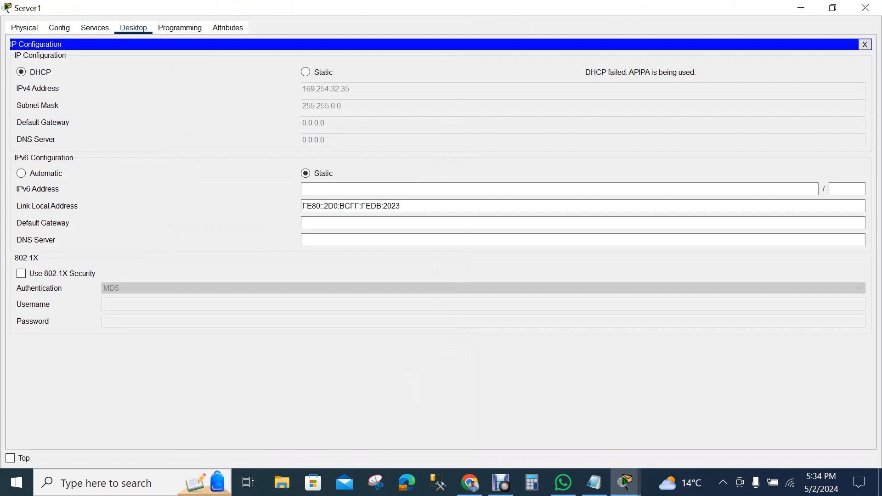
{"action": "left_click", "coordinate": [10, 458]}
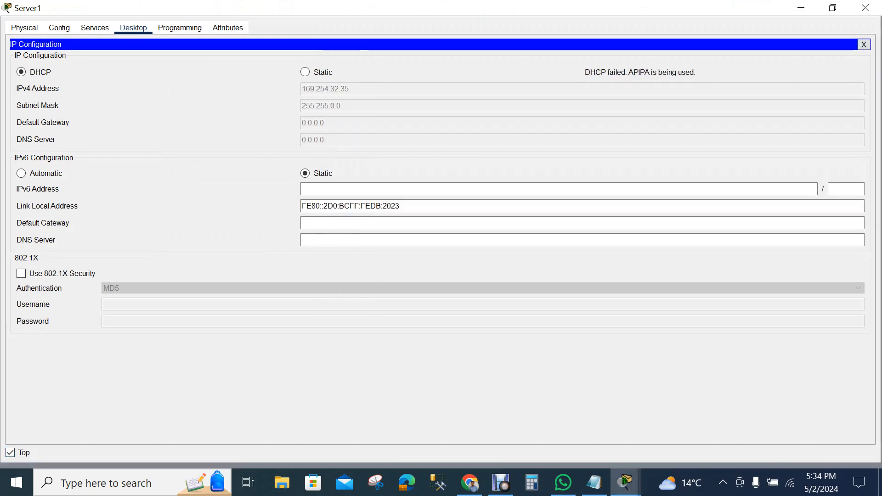
{"action": "left_click", "coordinate": [833, 7]}
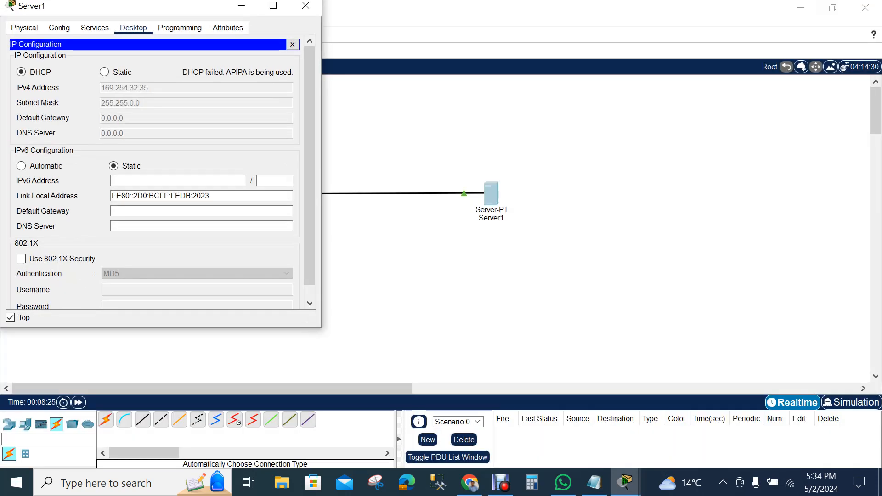
Step: Start a text note just above and beside the server icon
{"action": "left_click", "coordinate": [499, 171]}
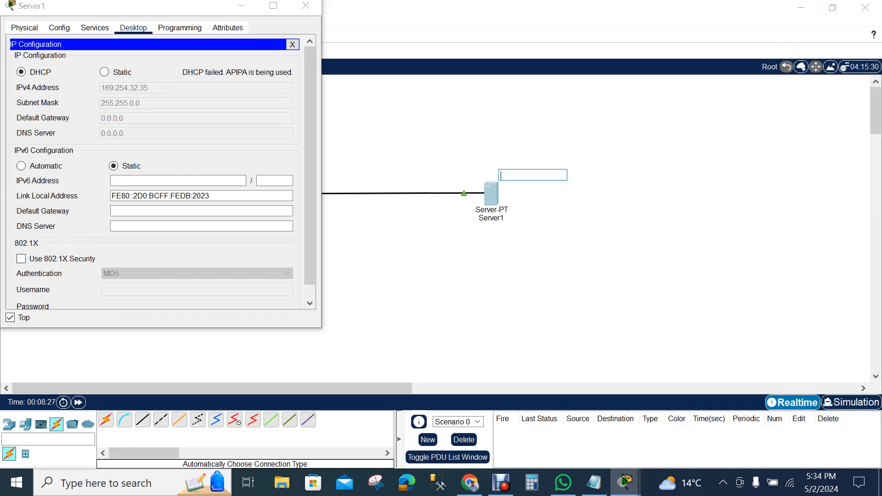
{"action": "type", "text": "169."}
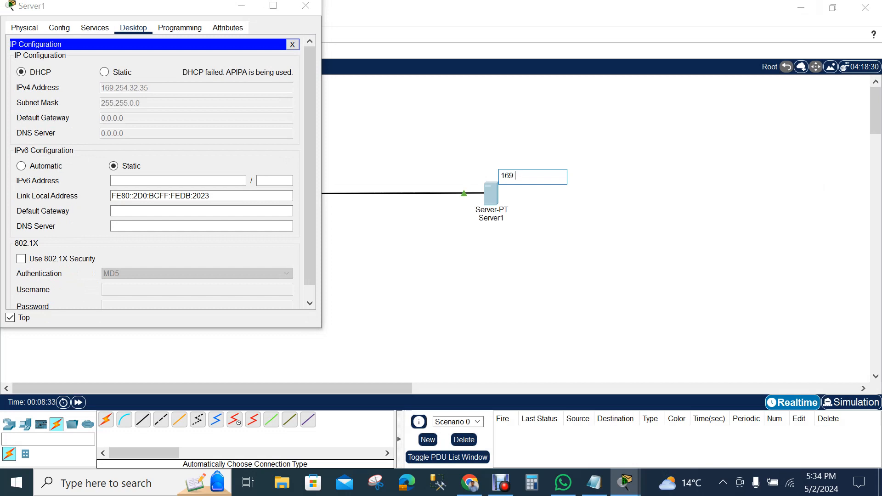
{"action": "type", "text": "254"}
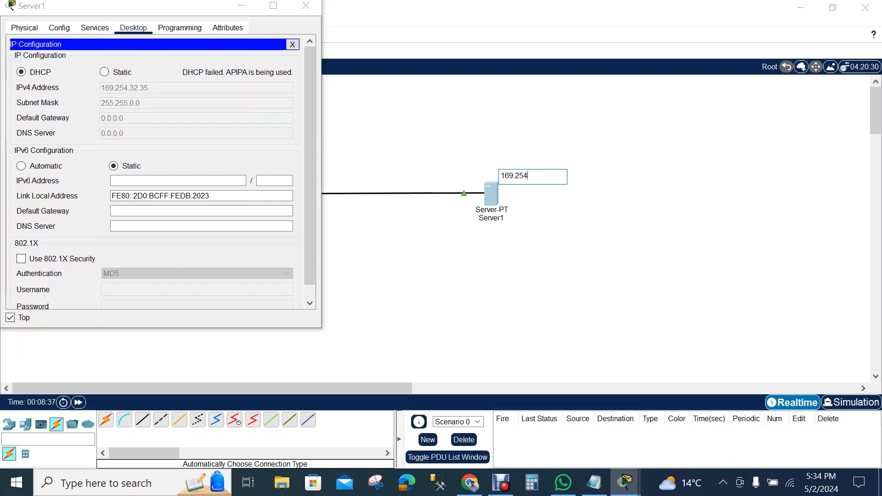
{"action": "type", "text": "."}
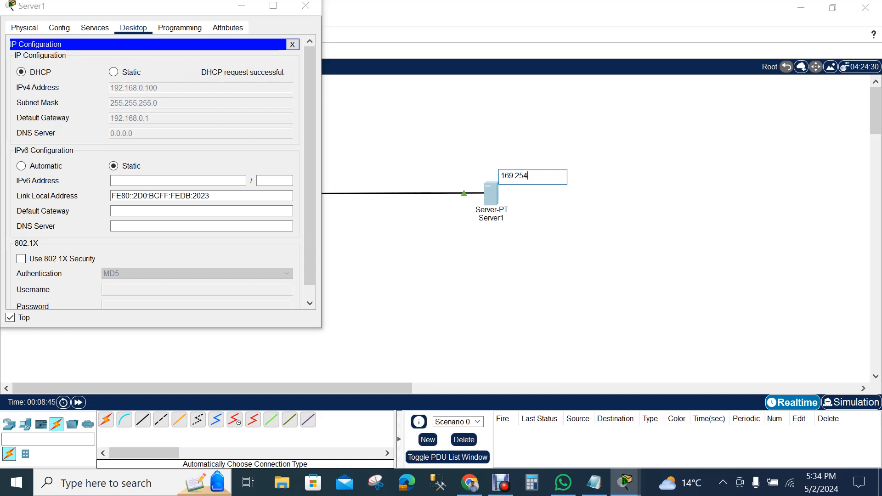
{"action": "key", "text": "BackSpace"}
{"action": "key", "text": "BackSpace"}
{"action": "key", "text": "BackSpace"}
{"action": "key", "text": "BackSpace"}
{"action": "key", "text": "BackSpace"}
{"action": "key", "text": "BackSpace"}
{"action": "key", "text": "BackSpace"}
Step: Write 192.168.0.100 and GATEWAY:192.168.0.1 on separate lines of the server's note, and close the server's configuration window
{"action": "type", "text": "192.168.0.100"}
{"action": "key", "text": "Return"}
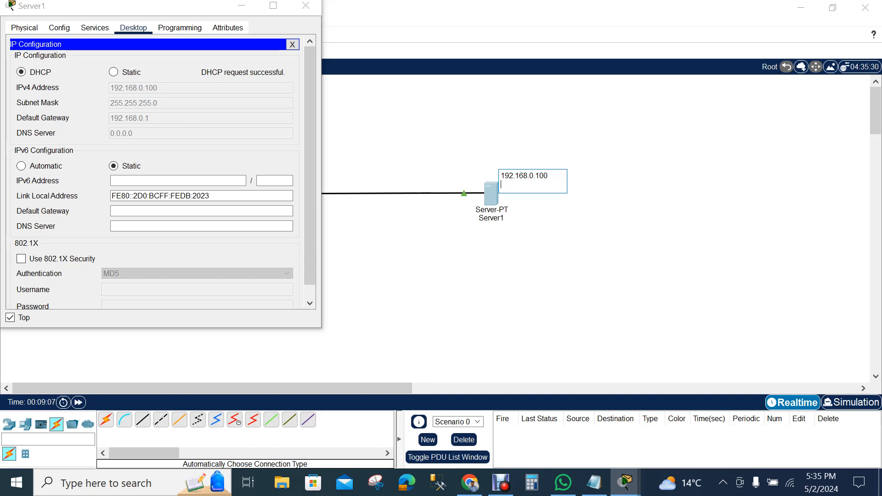
{"action": "type", "text": "GATEWAY: 192.168."}
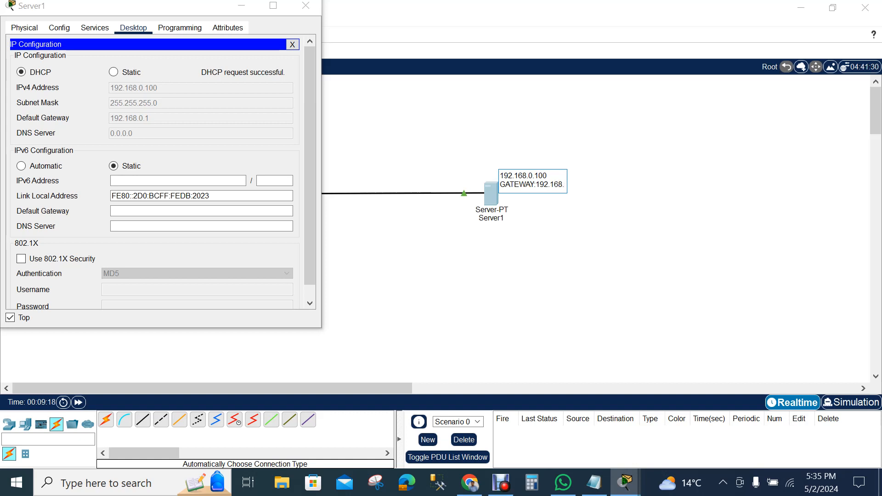
{"action": "type", "text": "0.1"}
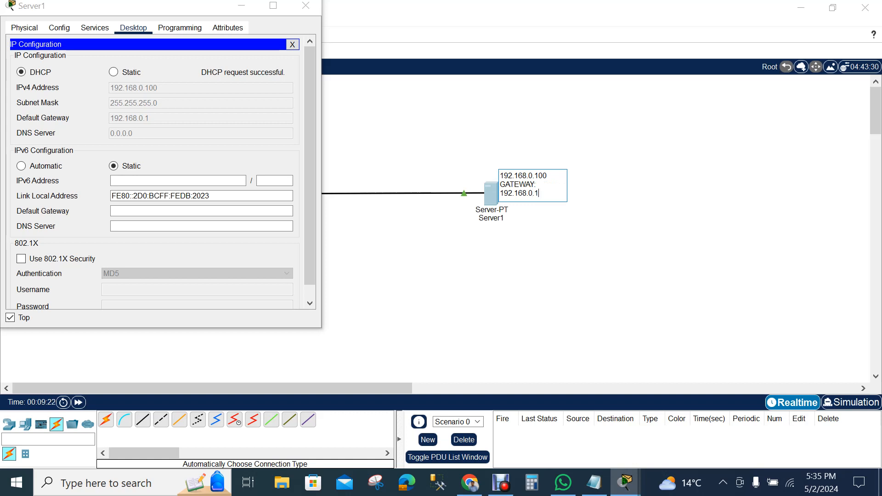
{"action": "left_click", "coordinate": [610, 175]}
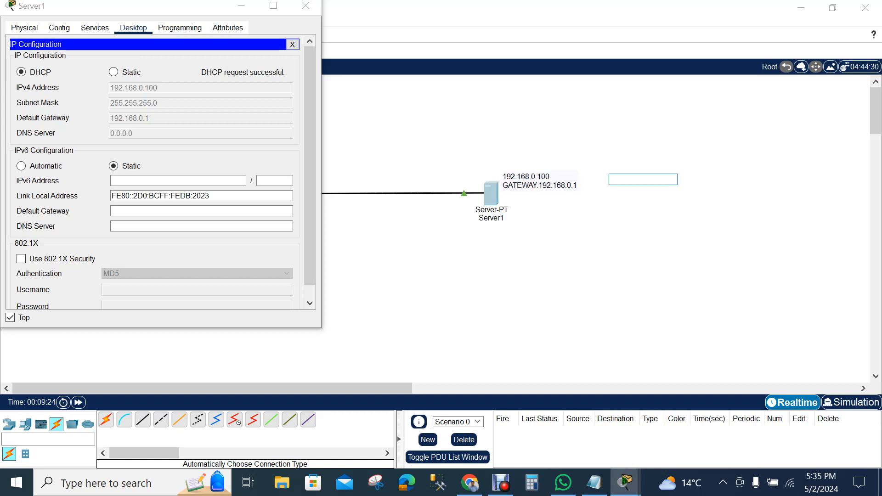
{"action": "key", "text": "Escape"}
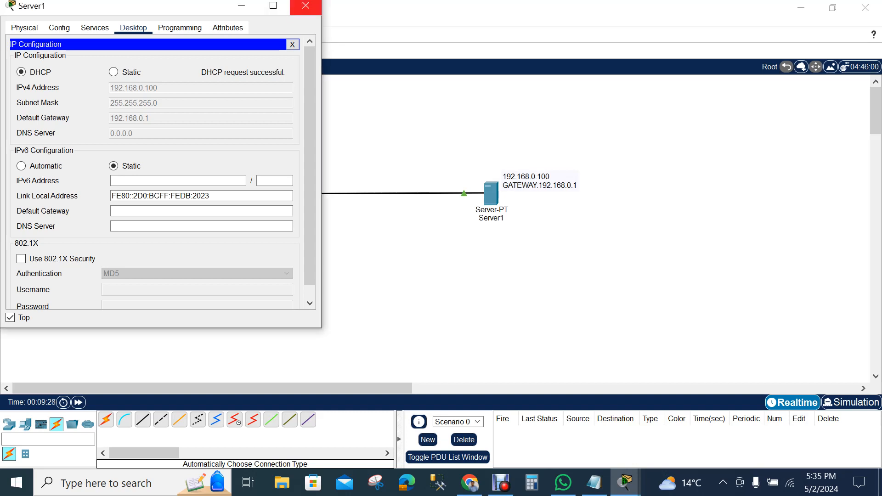
{"action": "left_click", "coordinate": [306, 6]}
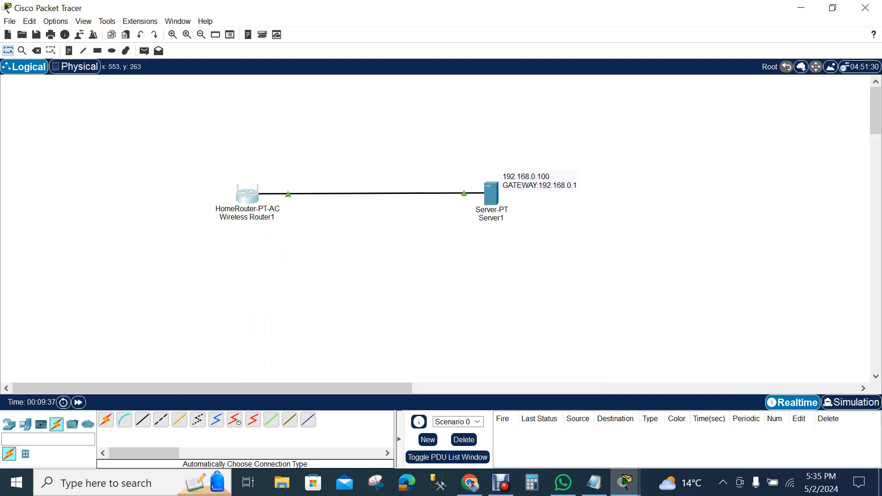
Step: Open the wireless router's GUI setup page, keep its window on top, and move it clear of the router icon
{"action": "left_click", "coordinate": [248, 195]}
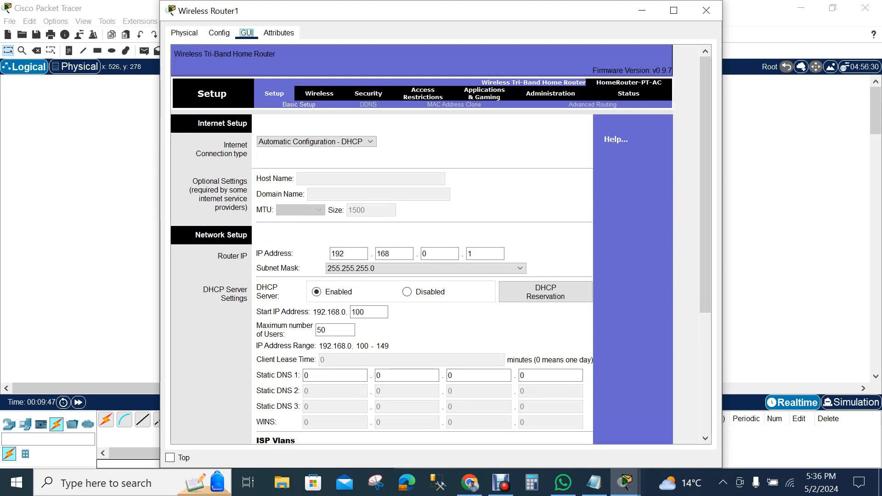
{"action": "left_click_drag", "start_coordinate": [441, 11], "coordinate": [472, 20]}
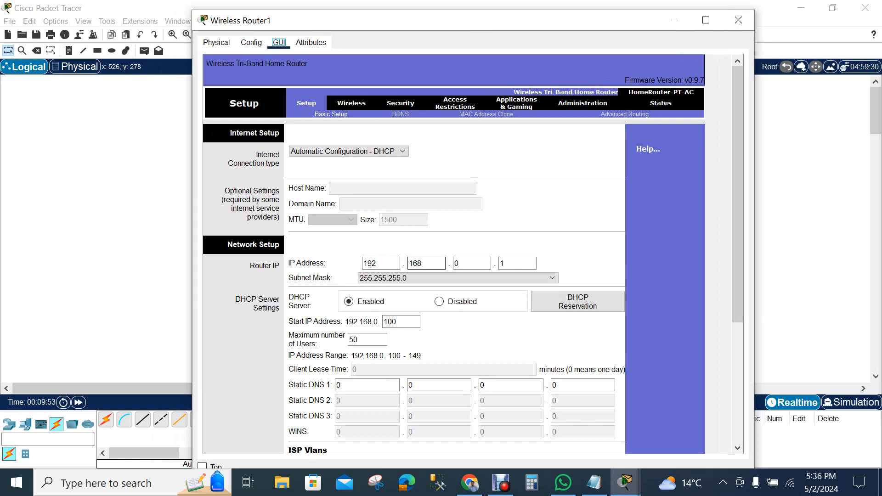
{"action": "left_click_drag", "start_coordinate": [480, 19], "coordinate": [520, 10]}
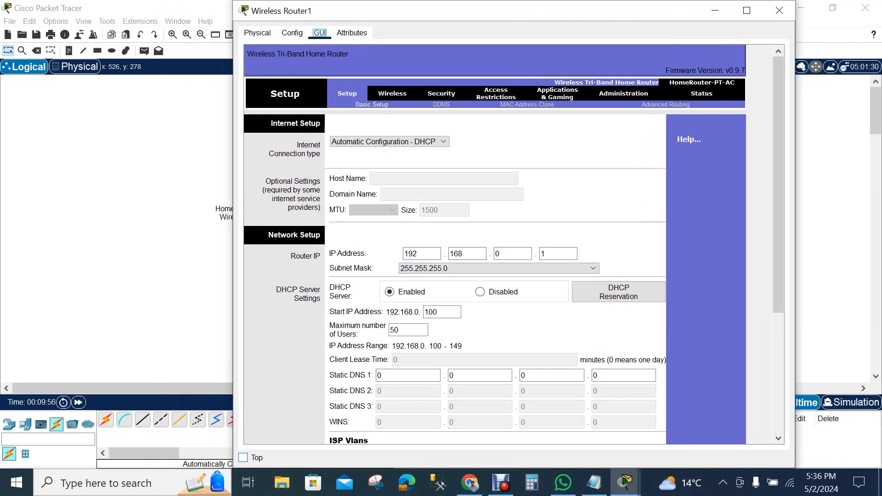
{"action": "left_click", "coordinate": [243, 458]}
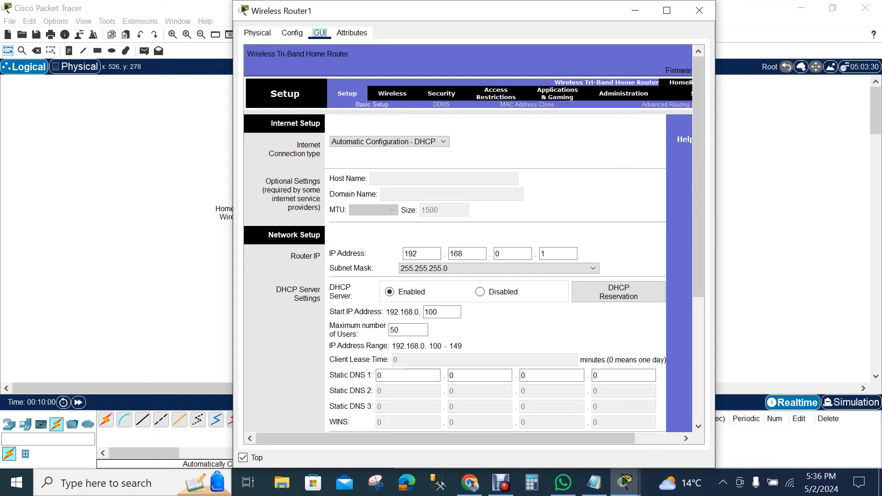
{"action": "left_click_drag", "start_coordinate": [580, 13], "coordinate": [740, 39]}
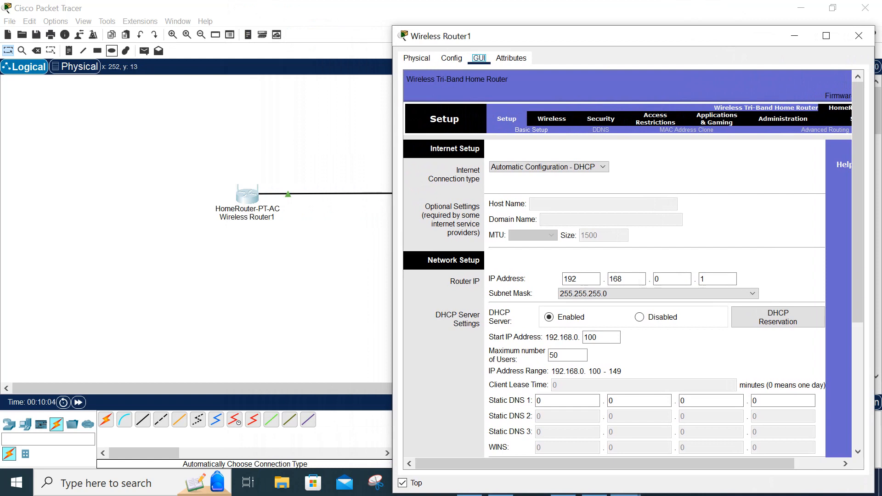
Step: Add a text note above the wireless router reading "IP: 192.168.0.1"
{"action": "left_click", "coordinate": [69, 51]}
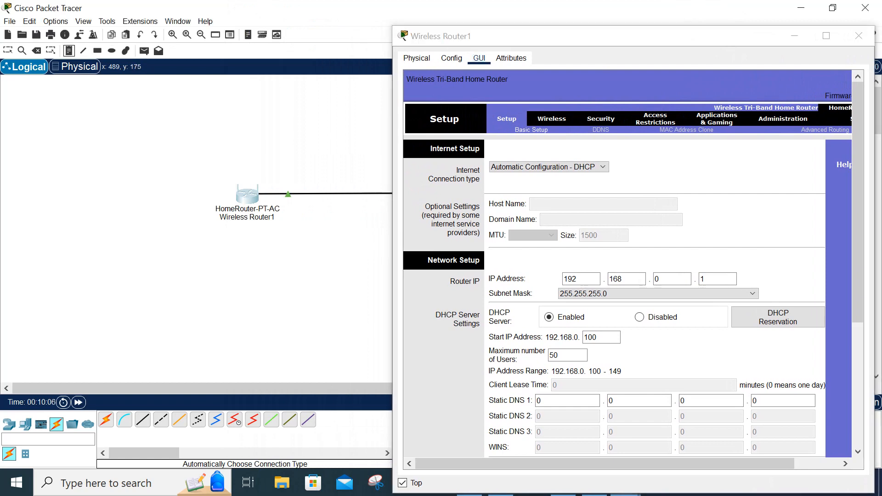
{"action": "left_click", "coordinate": [225, 159]}
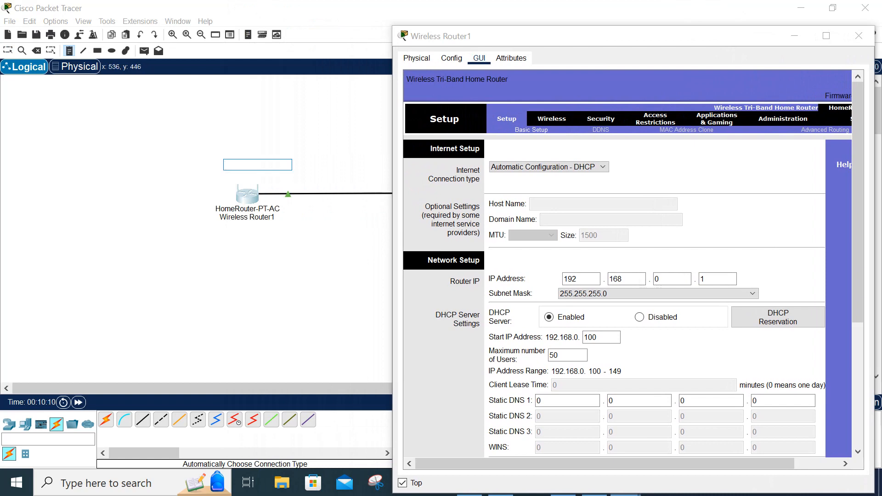
{"action": "type", "text": "ip"}
{"action": "key", "text": "BackSpace"}
{"action": "key", "text": "BackSpace"}
{"action": "key", "text": "BackSpace"}
{"action": "type", "text": "IP: 192.168.0.1"}
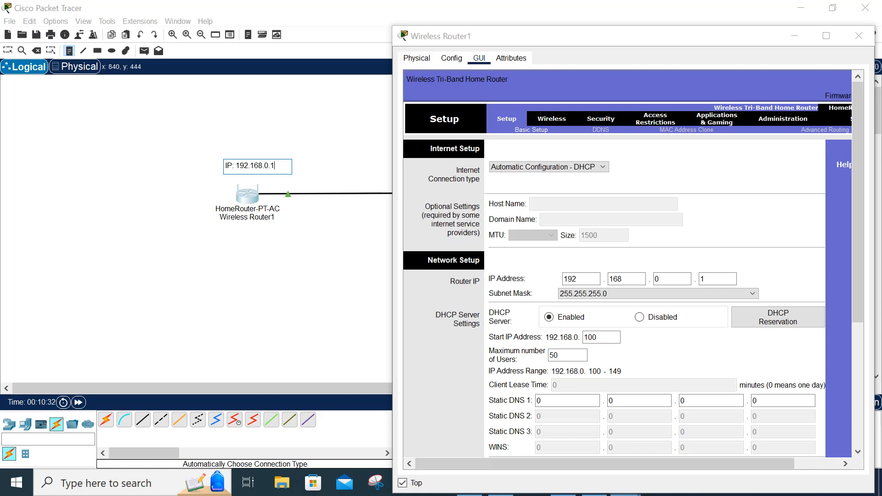
Step: Set the wireless router's 2.4 GHz network name (SSID) to SPIDER-PC
{"action": "left_click_drag", "start_coordinate": [542, 36], "coordinate": [406, 33]}
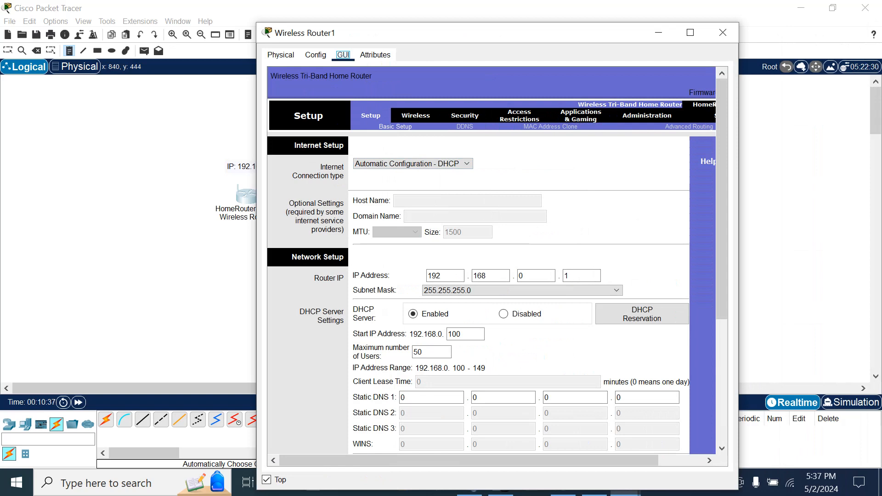
{"action": "left_click", "coordinate": [415, 115]}
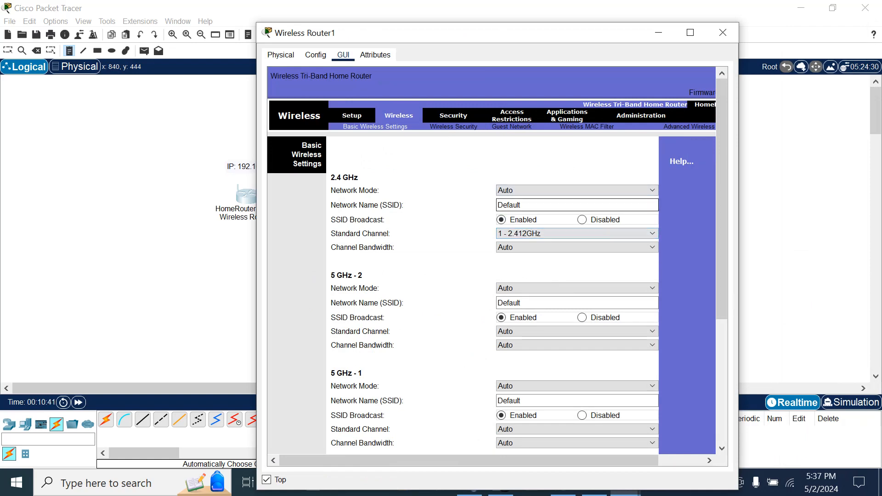
{"action": "left_click_drag", "start_coordinate": [522, 205], "coordinate": [497, 206]}
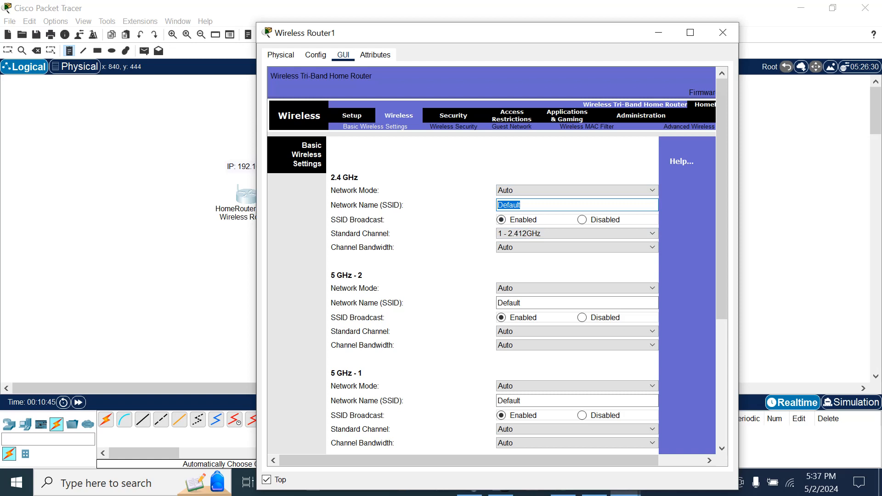
{"action": "type", "text": "spider"}
{"action": "key", "text": "BackSpace"}
{"action": "key", "text": "BackSpace"}
{"action": "key", "text": "BackSpace"}
{"action": "key", "text": "BackSpace"}
{"action": "key", "text": "BackSpace"}
{"action": "key", "text": "BackSpace"}
{"action": "type", "text": "SPIDER-"}
{"action": "type", "text": "PC"}
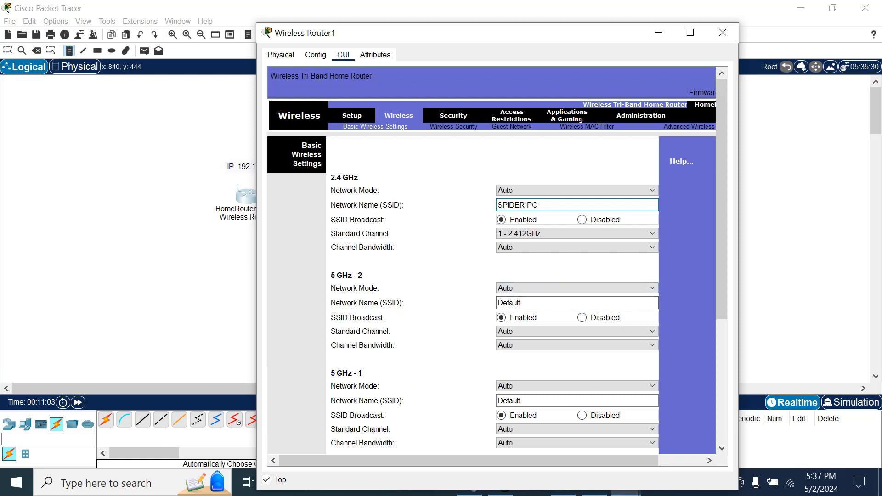
Step: Disable SSID broadcast for both the 5 GHz - 2 and 5 GHz - 1 bands in the basic wireless settings
{"action": "left_click", "coordinate": [583, 318]}
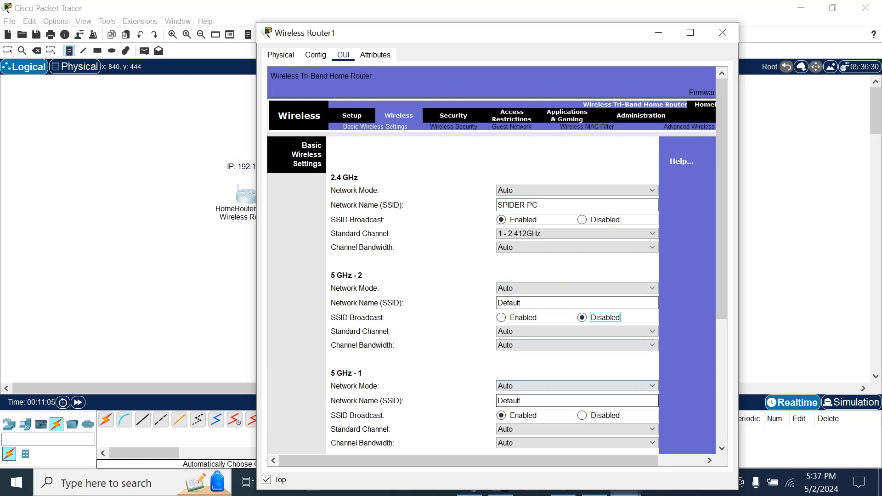
{"action": "left_click", "coordinate": [583, 415]}
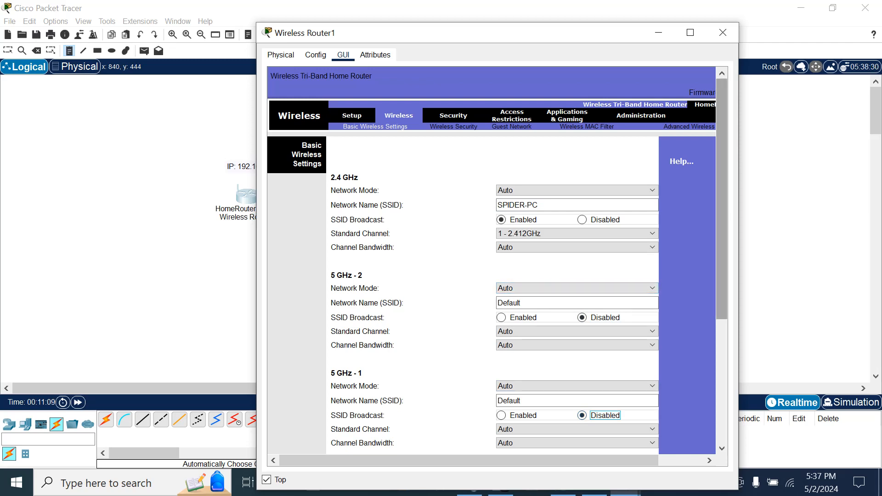
{"action": "scroll", "coordinate": [492, 257], "scroll_direction": "down", "scroll_amount": 5}
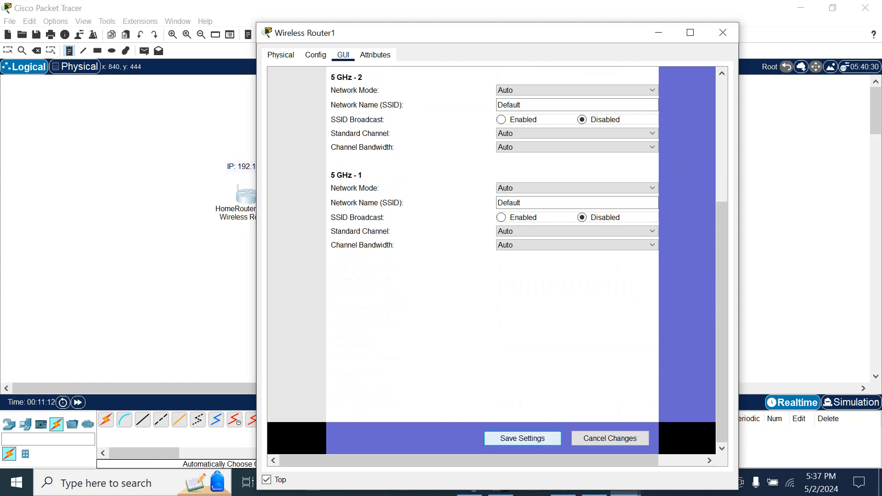
{"action": "left_click_drag", "start_coordinate": [722, 322], "coordinate": [722, 197]}
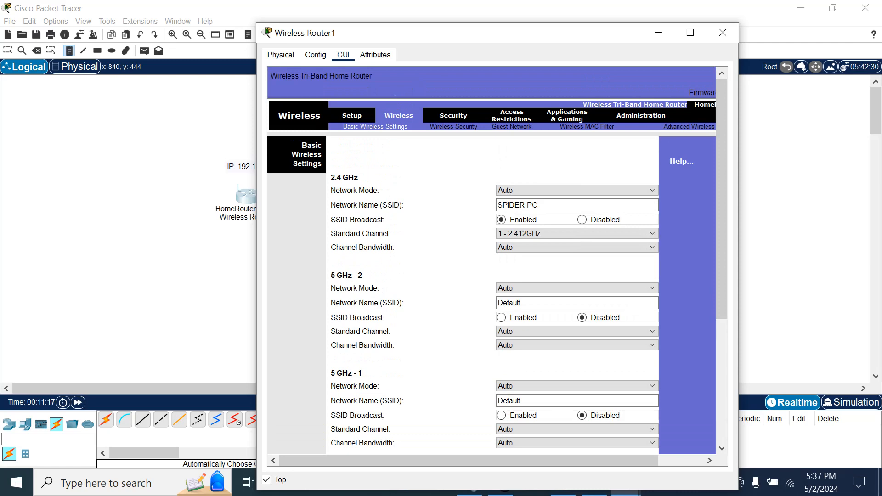
Step: Set the router's 2.4 GHz wireless security mode to WPA2 Enterprise with AES encryption
{"action": "left_click_drag", "start_coordinate": [584, 39], "coordinate": [398, 49]}
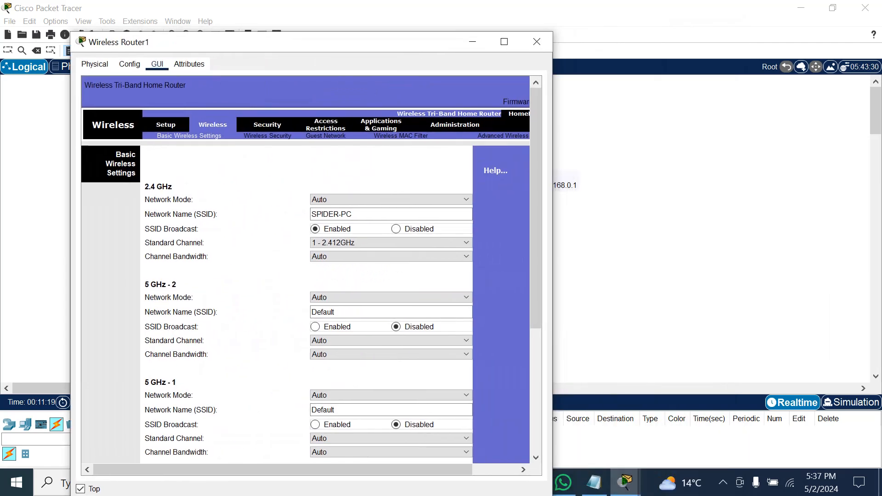
{"action": "left_click", "coordinate": [267, 125]}
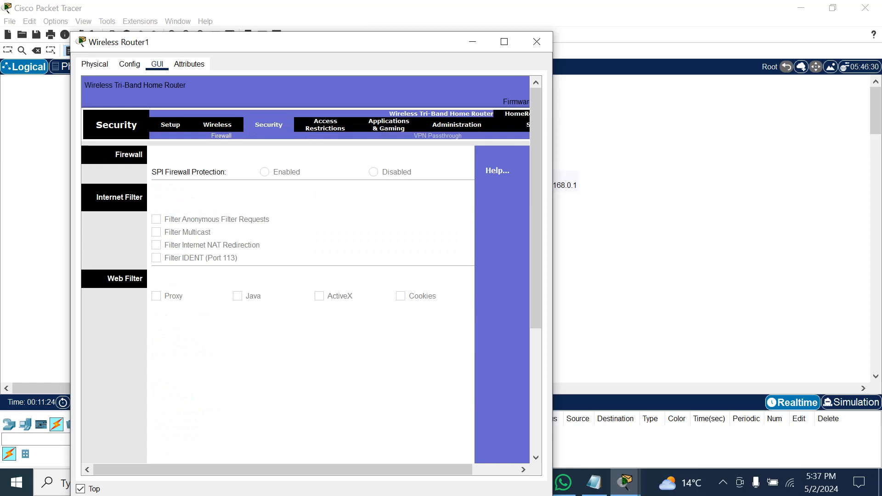
{"action": "left_click", "coordinate": [217, 125]}
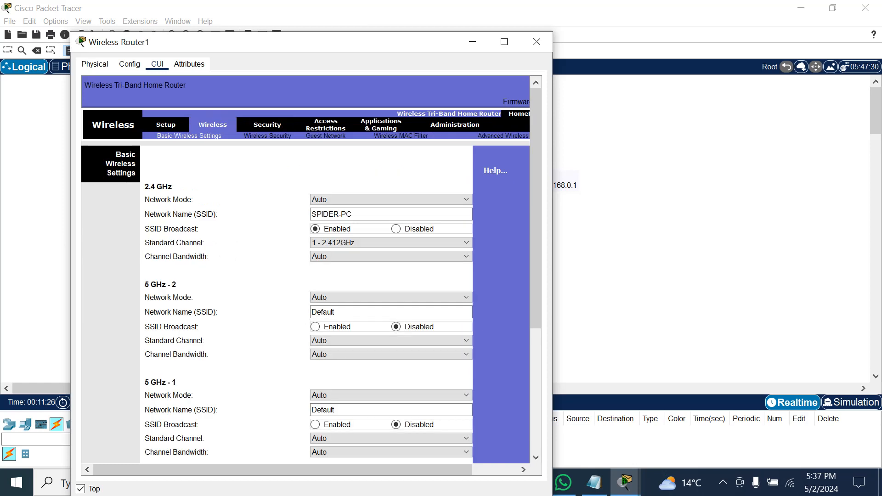
{"action": "left_click", "coordinate": [268, 136]}
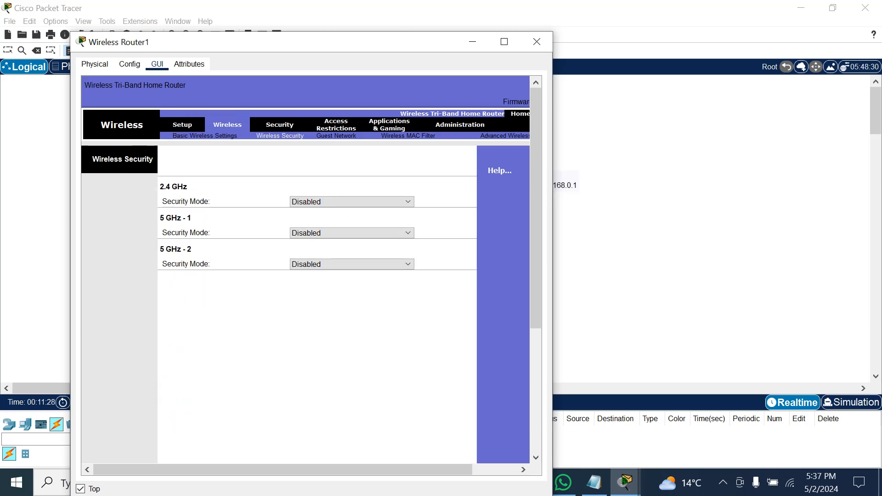
{"action": "left_click", "coordinate": [352, 202]}
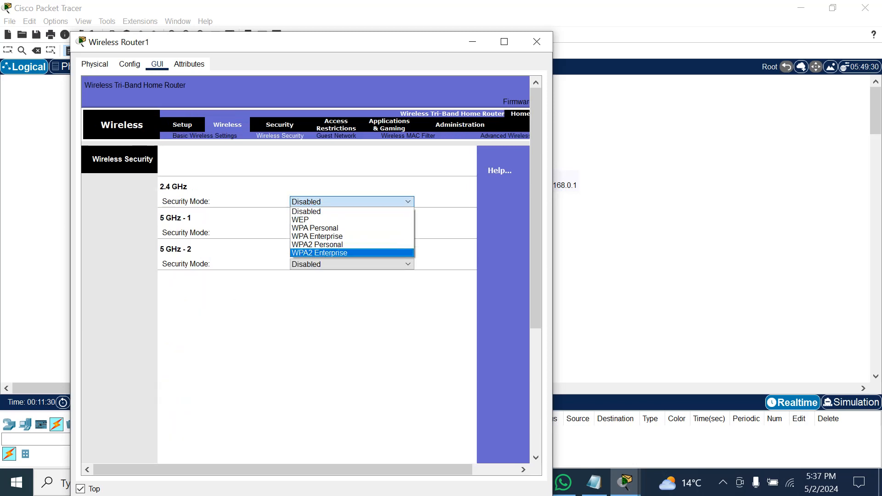
{"action": "left_click", "coordinate": [330, 254]}
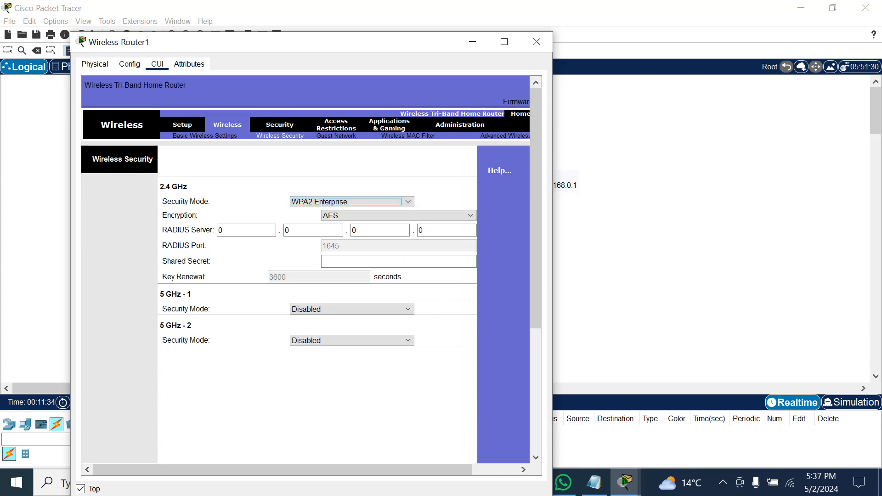
{"action": "left_click_drag", "start_coordinate": [330, 42], "coordinate": [259, 55]}
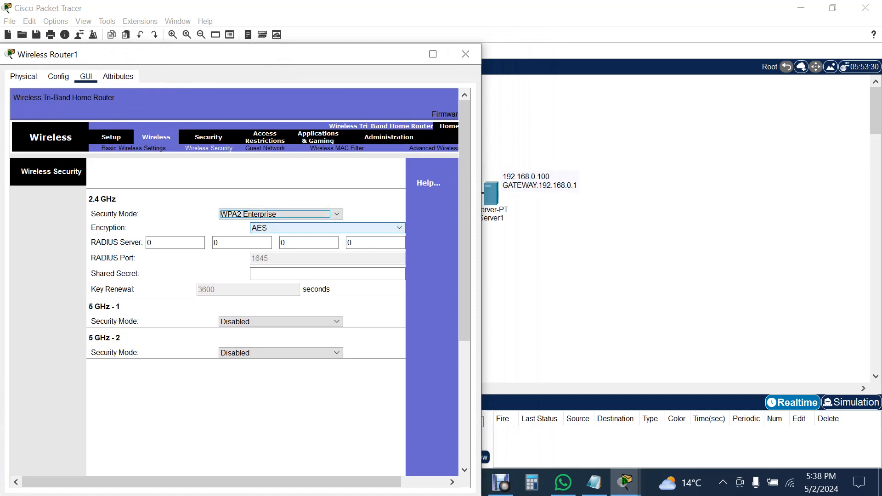
{"action": "left_click", "coordinate": [327, 228]}
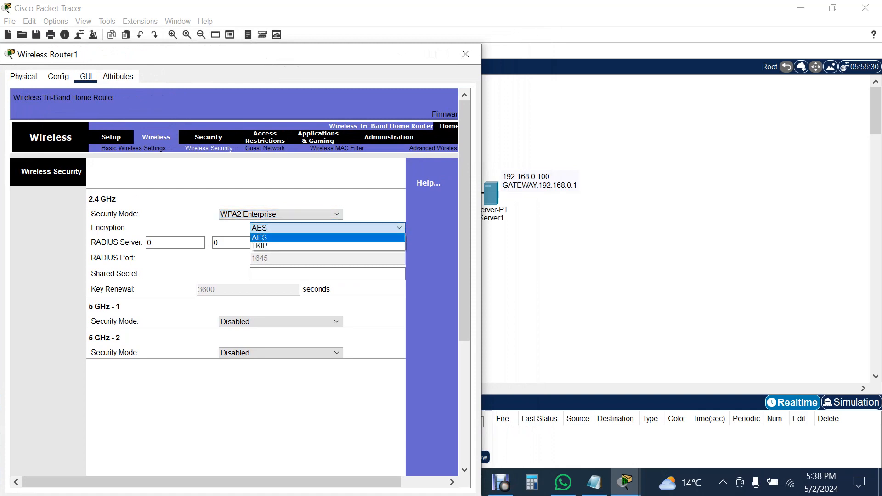
{"action": "left_click", "coordinate": [309, 238]}
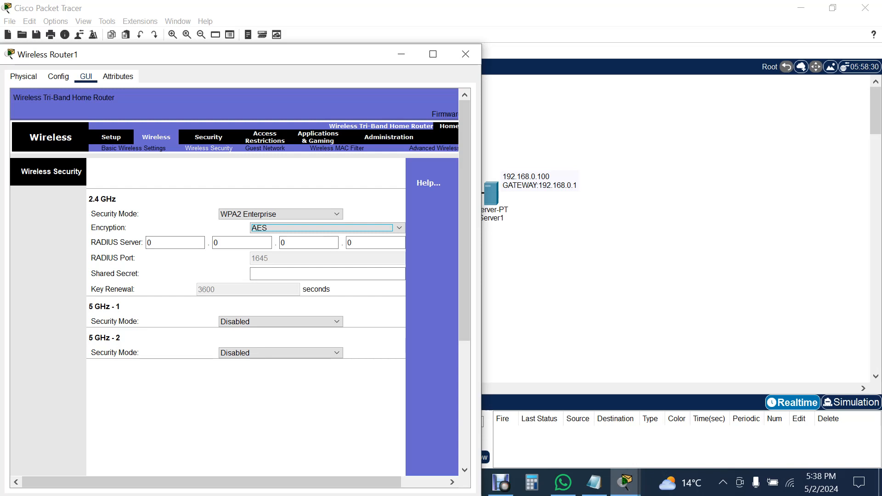
Step: Set the router's 2.4 GHz RADIUS server address to 192.168.0.100
{"action": "key", "text": "Tab"}
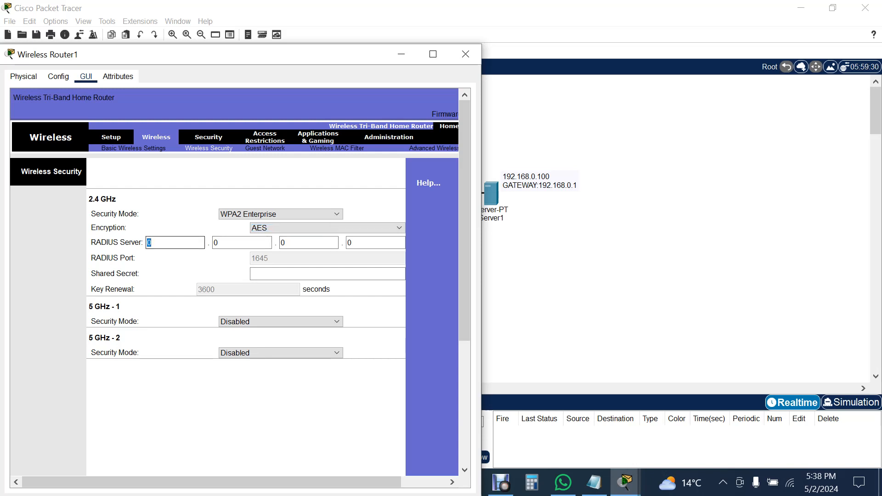
{"action": "type", "text": "192"}
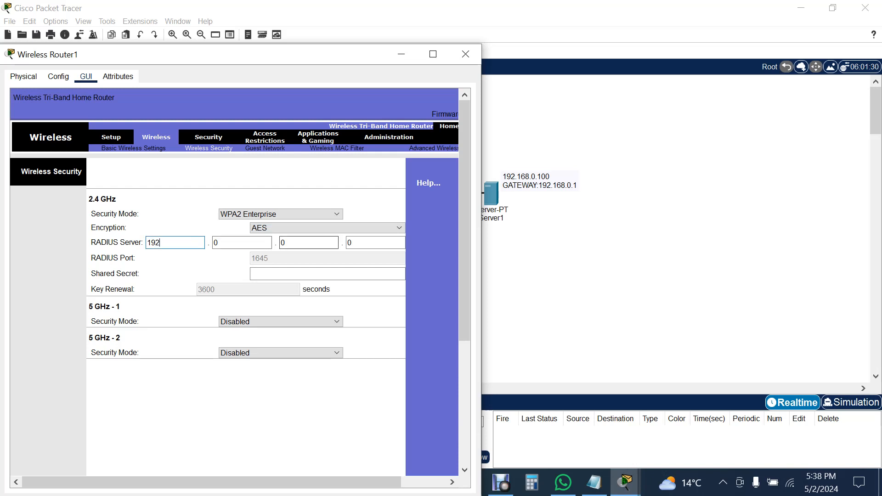
{"action": "key", "text": "Tab"}
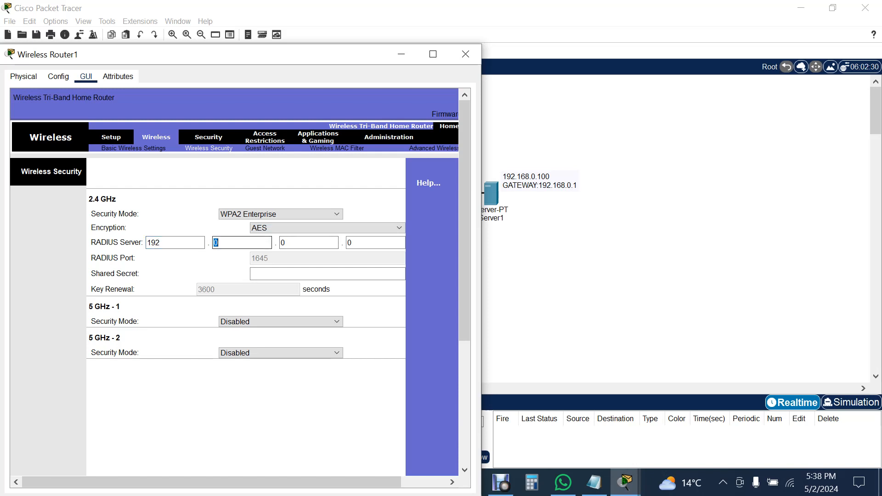
{"action": "type", "text": "168"}
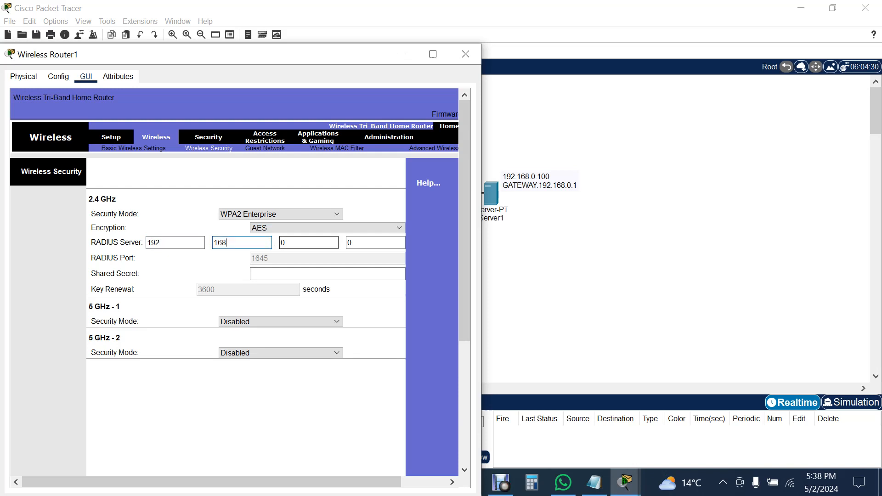
{"action": "left_click", "coordinate": [371, 243]}
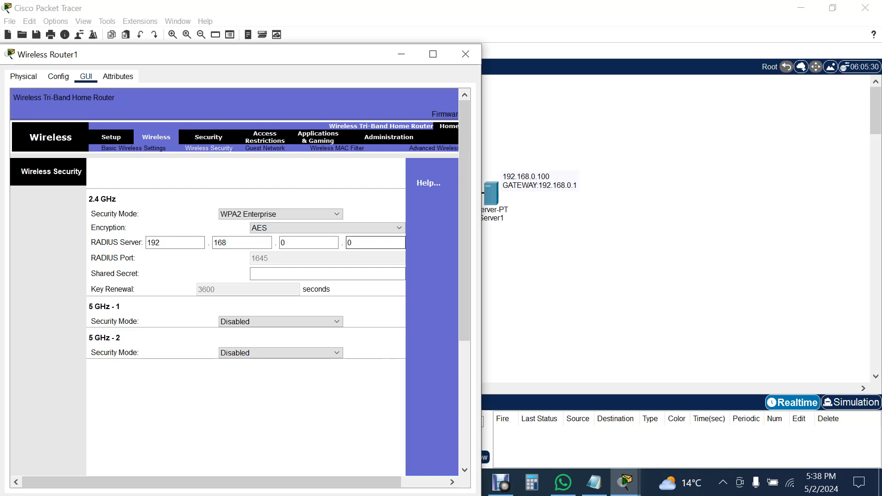
{"action": "type", "text": "100"}
{"action": "key", "text": "Tab"}
{"action": "key", "text": "Tab"}
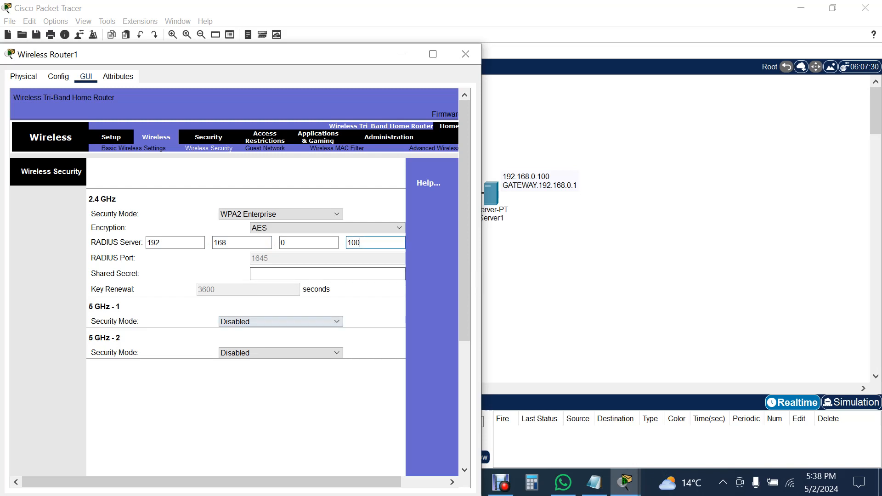
Step: Try to save the router's wireless security settings without a shared secret and close its configuration window
{"action": "left_click_drag", "start_coordinate": [343, 56], "coordinate": [437, 48]}
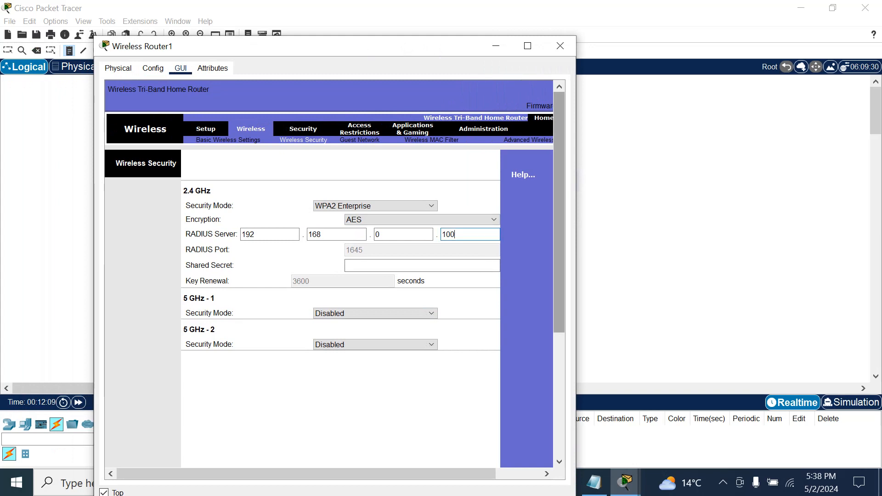
{"action": "left_click_drag", "start_coordinate": [559, 253], "coordinate": [560, 375]}
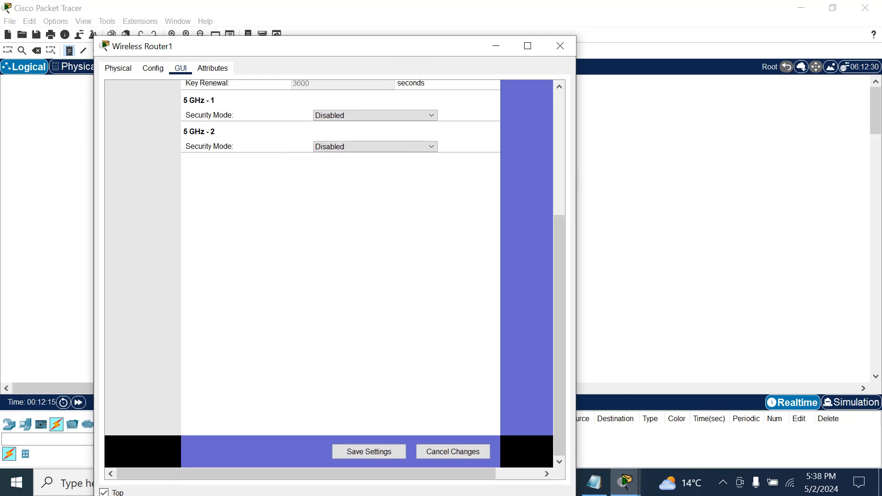
{"action": "left_click", "coordinate": [369, 451]}
{"action": "left_click", "coordinate": [560, 46]}
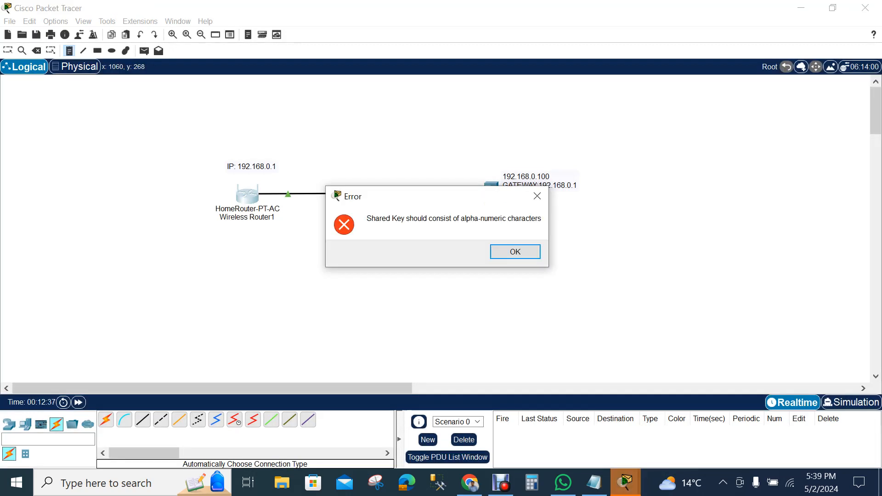
{"action": "key", "text": "Return"}
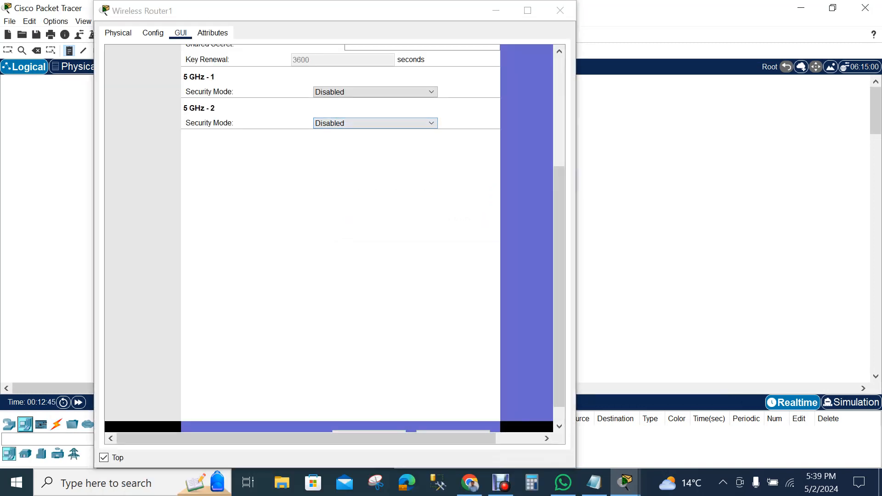
{"action": "left_click", "coordinate": [561, 10]}
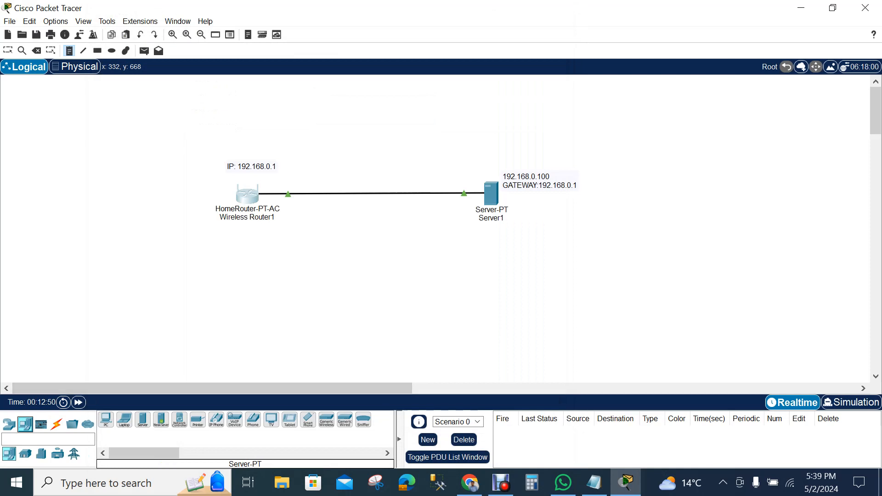
Step: Add a laptop to the workspace and position it below the wireless router
{"action": "left_click", "coordinate": [124, 420]}
{"action": "left_click_drag", "start_coordinate": [125, 419], "coordinate": [228, 336]}
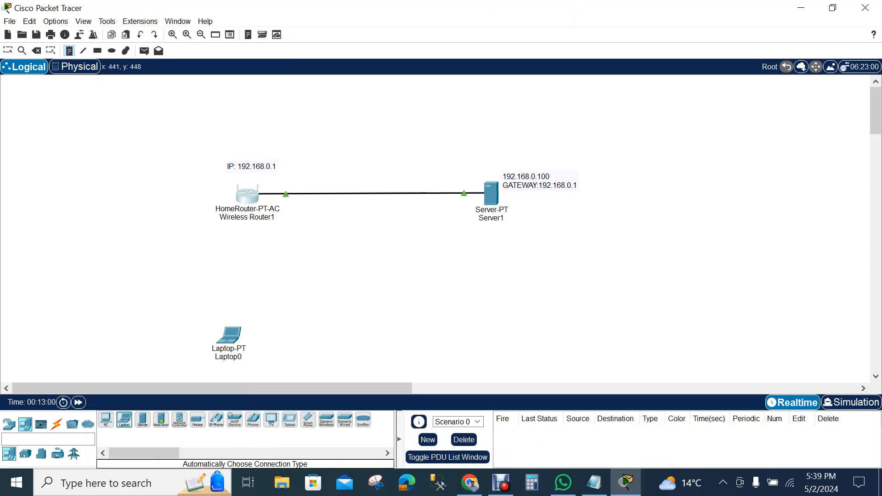
{"action": "left_click", "coordinate": [203, 281]}
{"action": "key", "text": "Escape"}
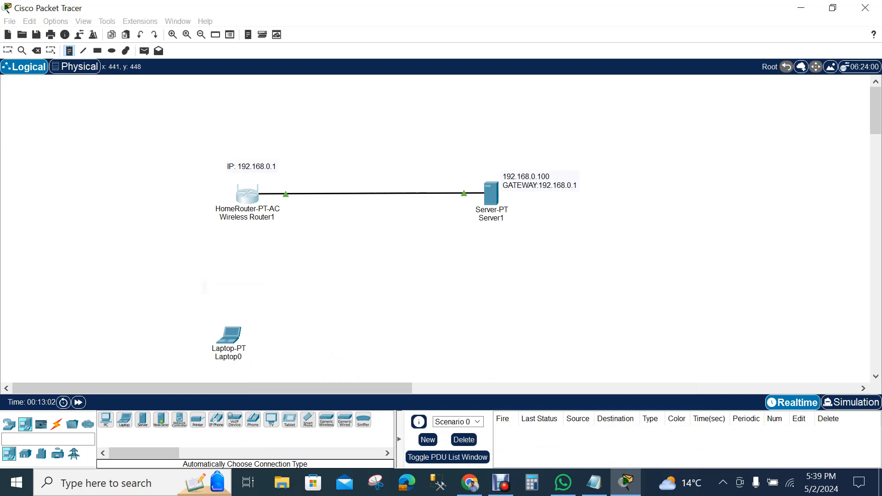
{"action": "left_click_drag", "start_coordinate": [229, 336], "coordinate": [236, 320]}
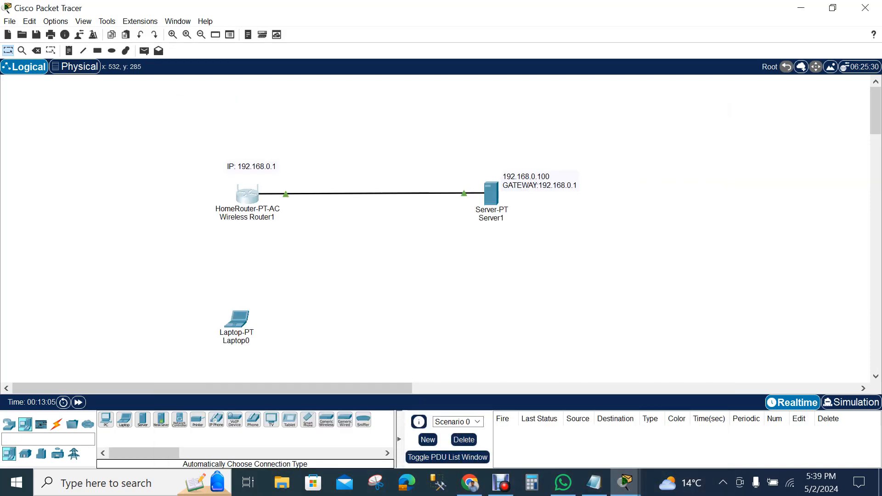
Step: Reopen the wireless router's security settings and set the 2.4 GHz security mode to WPA2 Enterprise
{"action": "mouse_move", "coordinate": [626, 482]}
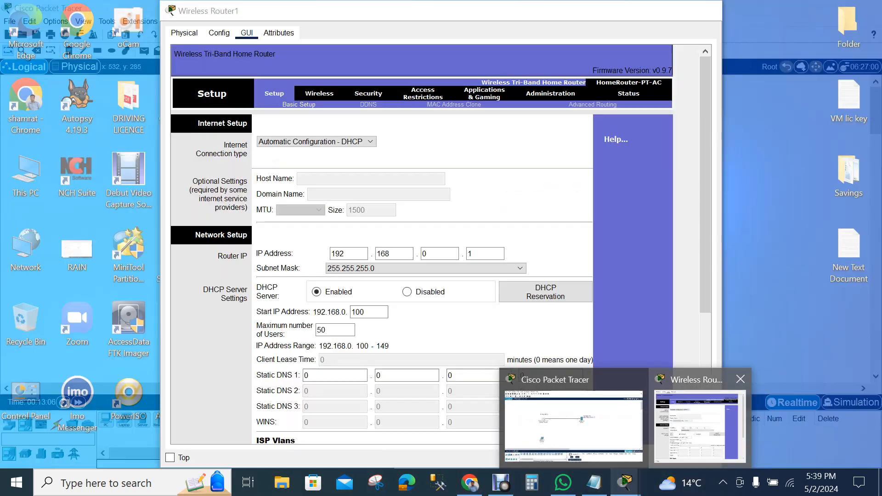
{"action": "left_click", "coordinate": [700, 425]}
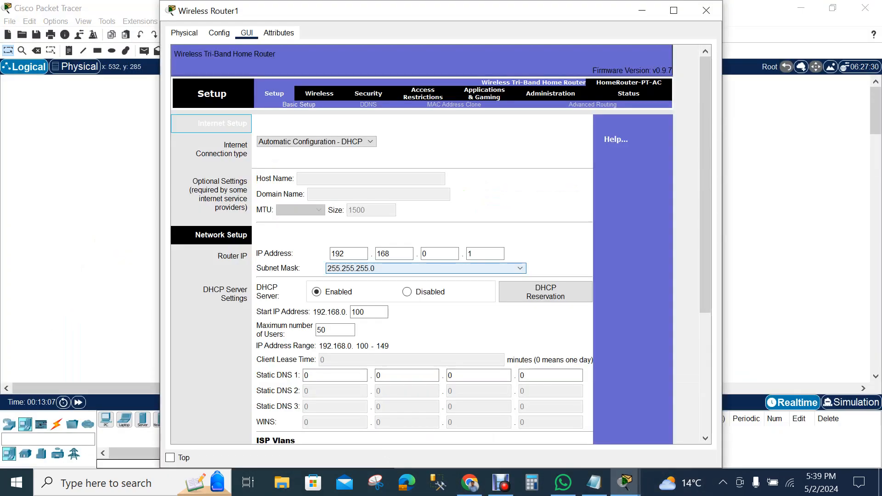
{"action": "left_click", "coordinate": [319, 93]}
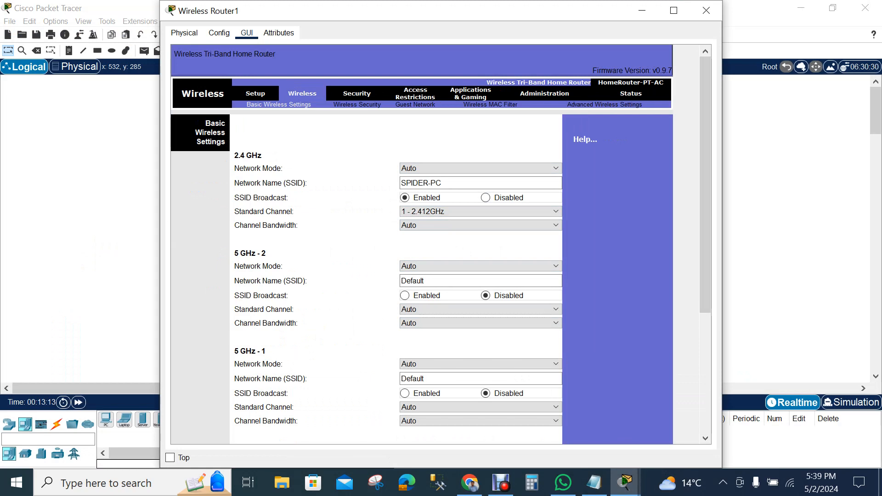
{"action": "left_click", "coordinate": [357, 105]}
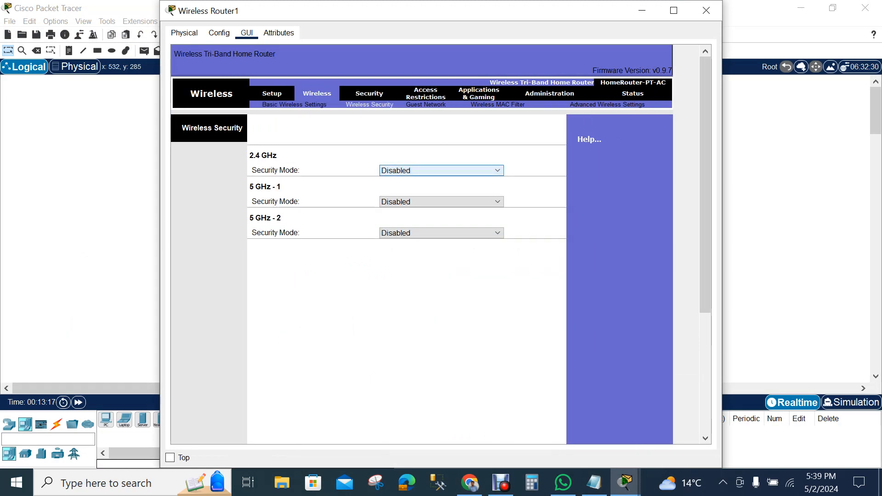
{"action": "left_click", "coordinate": [441, 170]}
{"action": "left_click", "coordinate": [410, 222]}
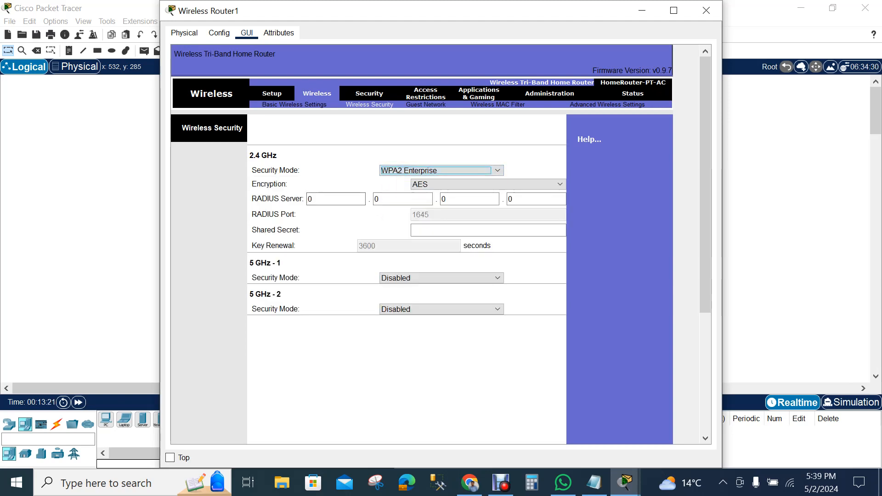
Step: Enter 192.168.0.100 as the RADIUS server for the 2.4 GHz WPA2 Enterprise security
{"action": "left_click", "coordinate": [325, 199]}
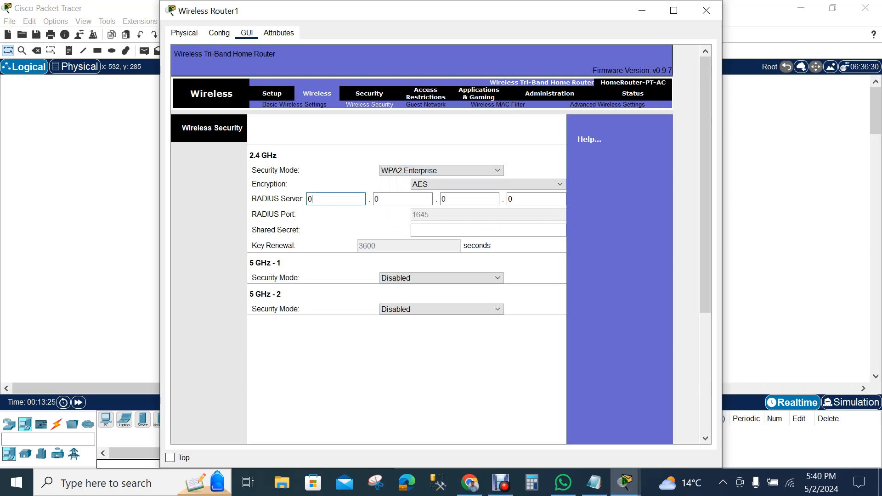
{"action": "left_click_drag", "start_coordinate": [486, 12], "coordinate": [274, 32]}
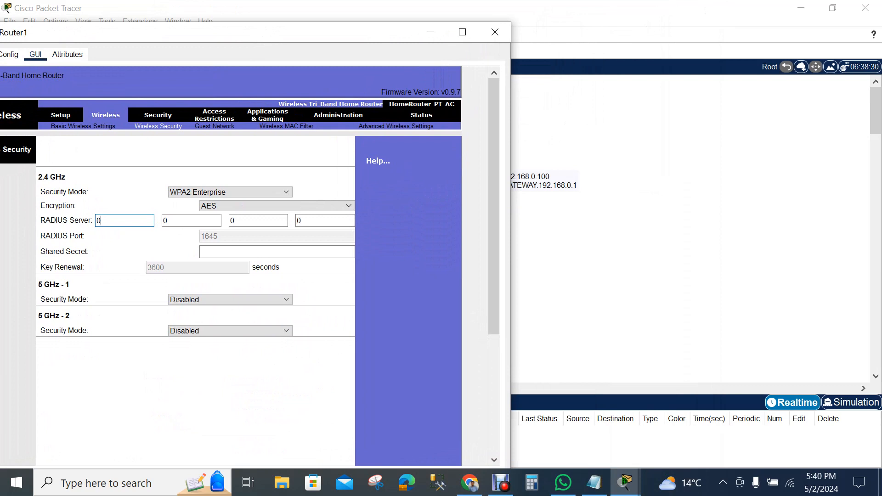
{"action": "key", "text": "BackSpace"}
{"action": "type", "text": "192"}
{"action": "left_click", "coordinate": [181, 221]}
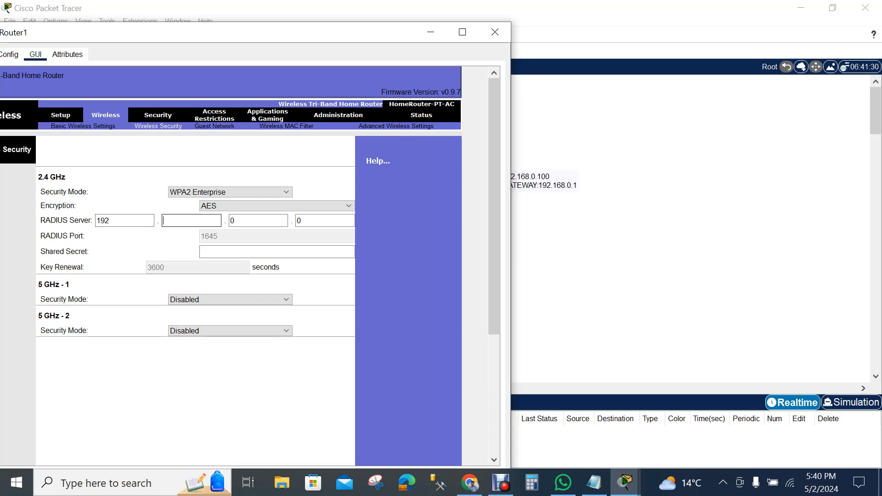
{"action": "type", "text": "168"}
{"action": "left_click_drag", "start_coordinate": [293, 35], "coordinate": [293, 62]}
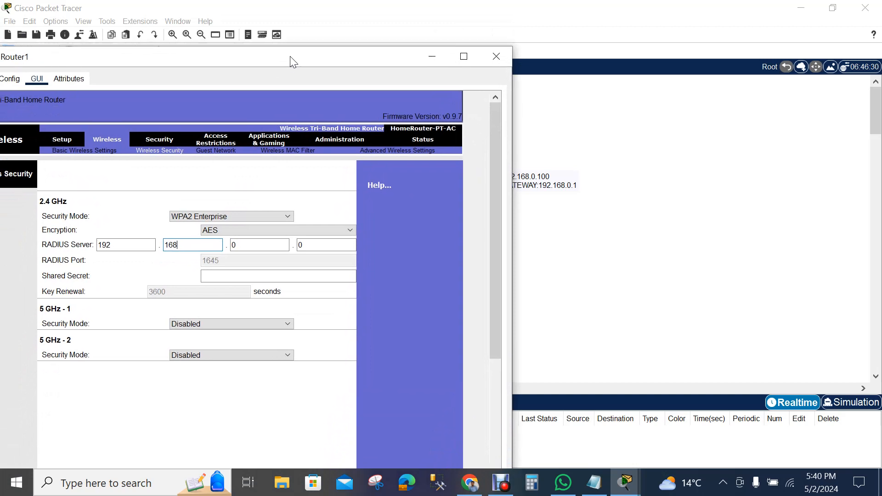
{"action": "key", "text": "Tab"}
{"action": "key", "text": "Tab"}
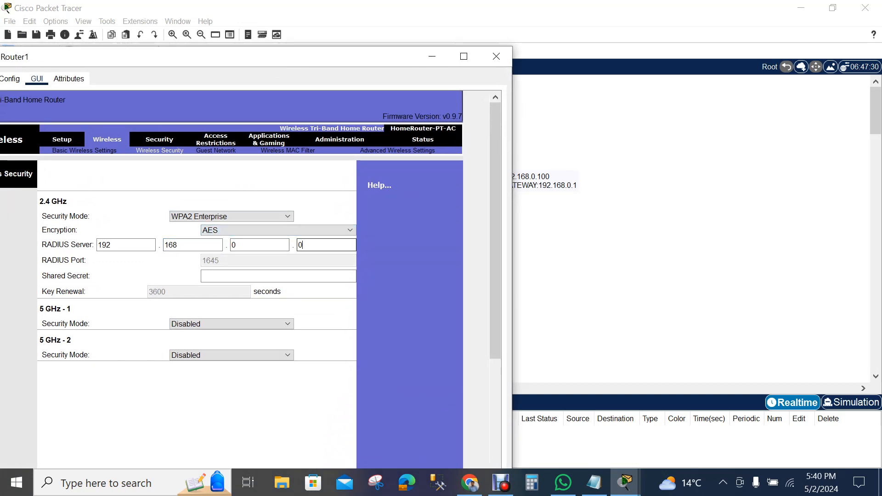
{"action": "type", "text": "100"}
Step: Try to save the wireless security settings with the shared secret left blank
{"action": "mouse_move", "coordinate": [496, 206]}
{"action": "left_mouse_down"}
{"action": "mouse_move", "coordinate": [495, 297]}
{"action": "mouse_move", "coordinate": [495, 207]}
{"action": "left_mouse_up"}
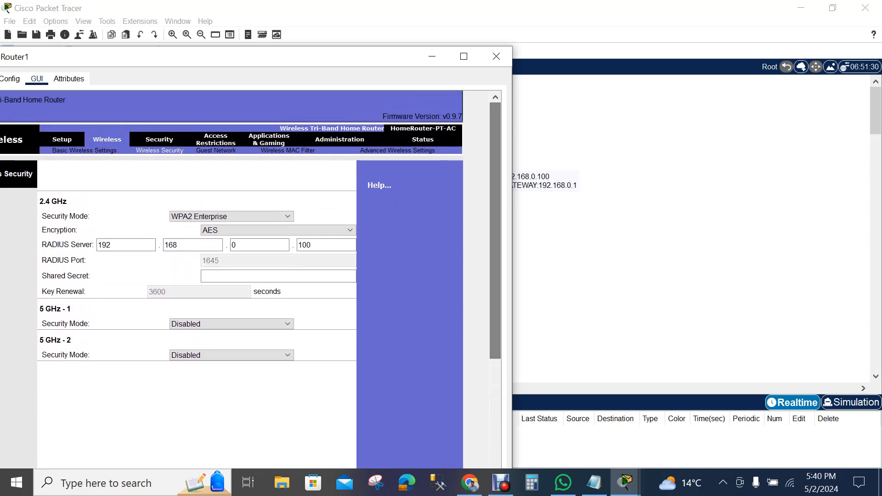
{"action": "left_click_drag", "start_coordinate": [393, 61], "coordinate": [463, 50]}
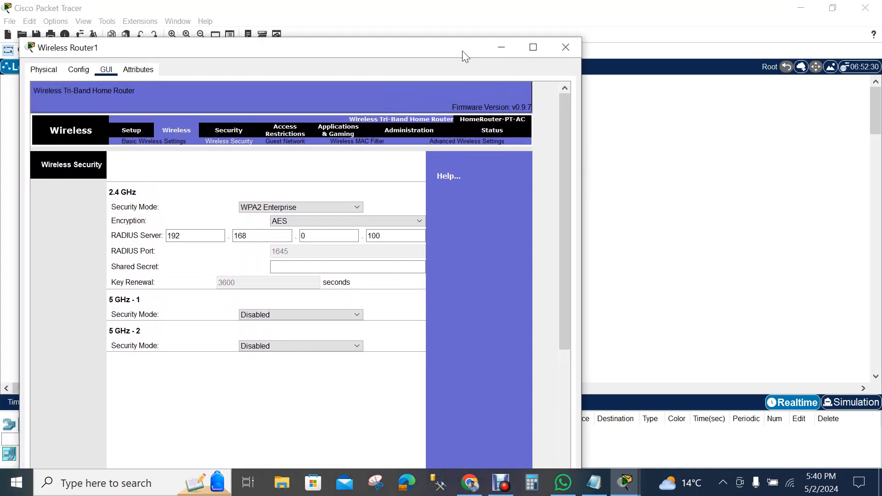
{"action": "left_click_drag", "start_coordinate": [565, 207], "coordinate": [565, 326]}
{"action": "left_click", "coordinate": [295, 463]}
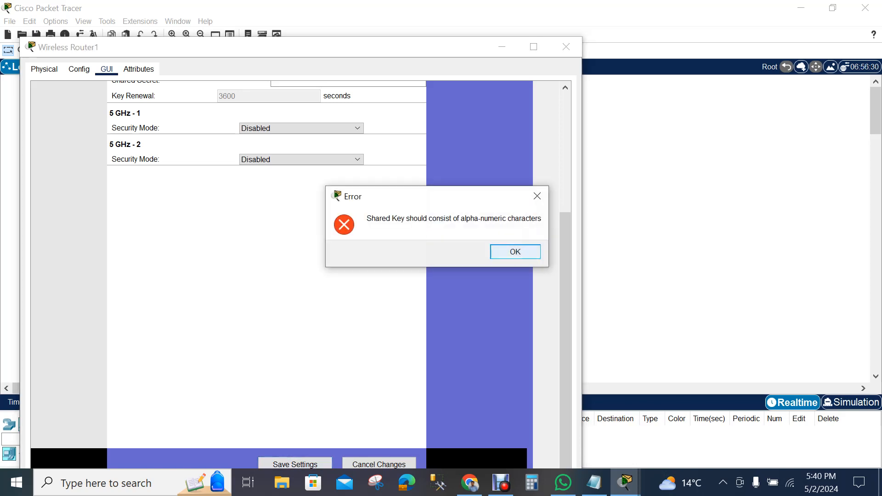
{"action": "left_click", "coordinate": [515, 252]}
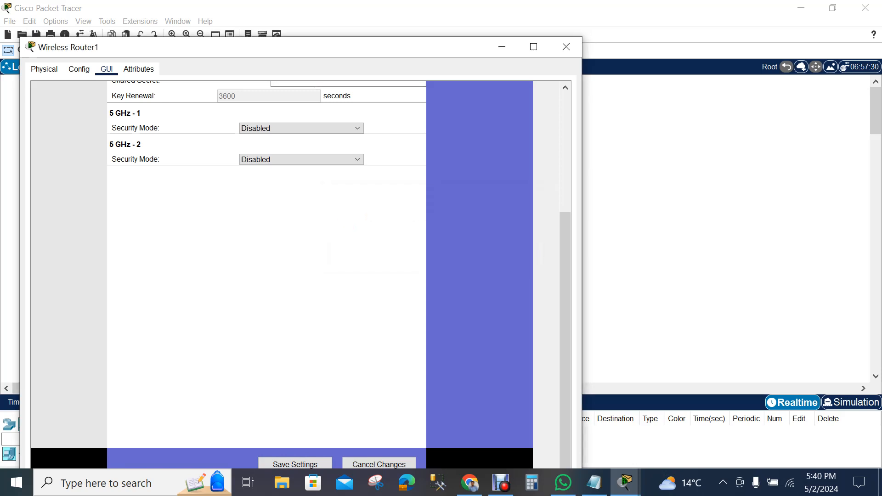
Step: Maximize the router window, enter the RADIUS shared secret for the 2.4 GHz band, and save the settings
{"action": "left_click_drag", "start_coordinate": [565, 260], "coordinate": [565, 152]}
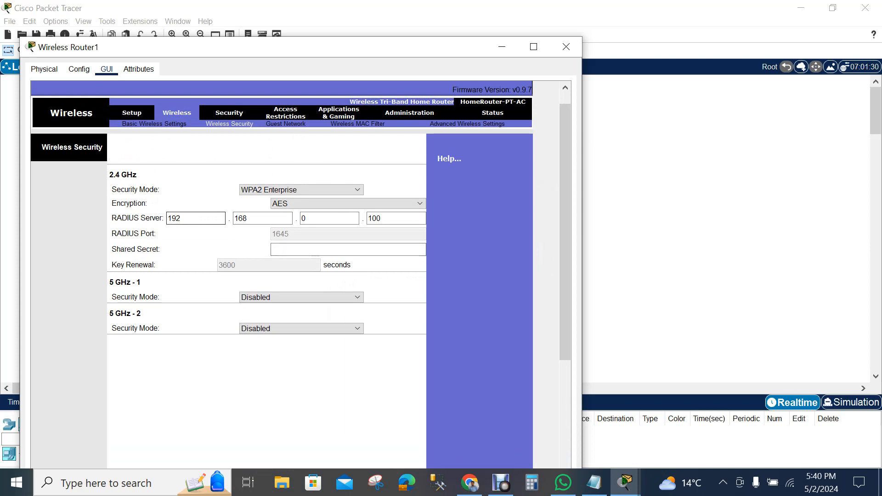
{"action": "left_click_drag", "start_coordinate": [398, 46], "coordinate": [434, 92]}
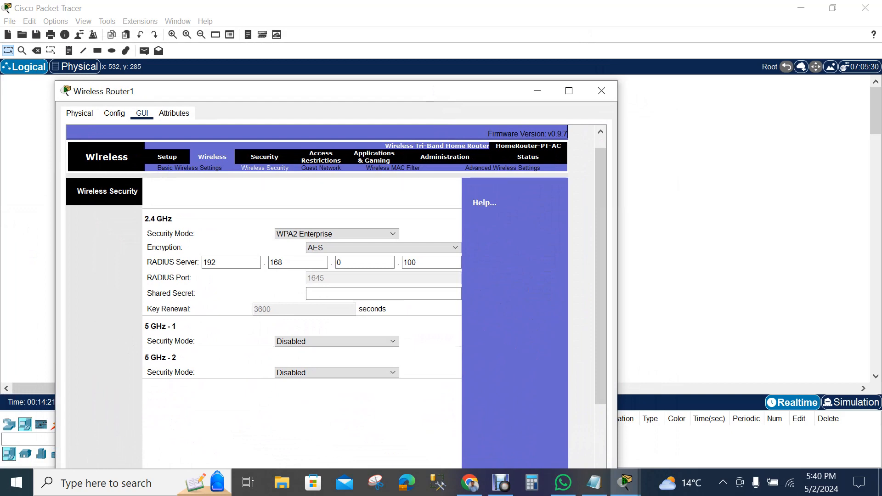
{"action": "left_click", "coordinate": [501, 483]}
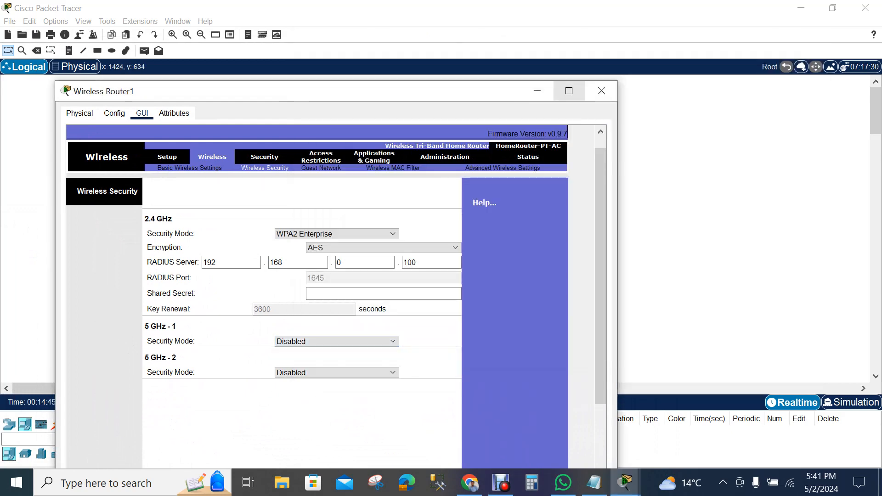
{"action": "left_click", "coordinate": [569, 90]}
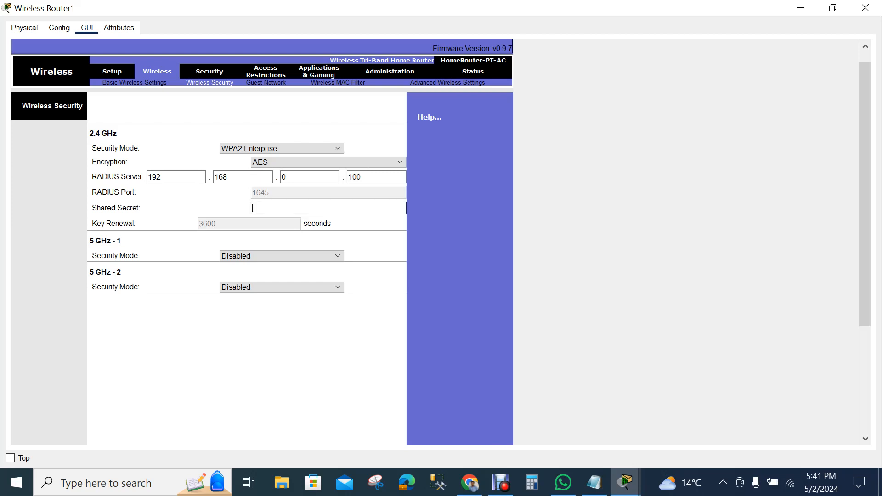
{"action": "left_click", "coordinate": [328, 208]}
{"action": "type", "text": "1234567890"}
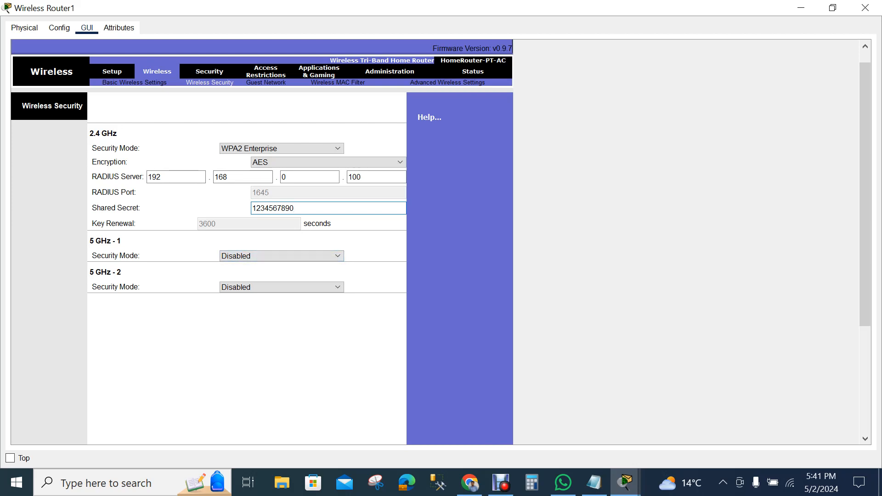
{"action": "left_click_drag", "start_coordinate": [865, 195], "coordinate": [865, 303]}
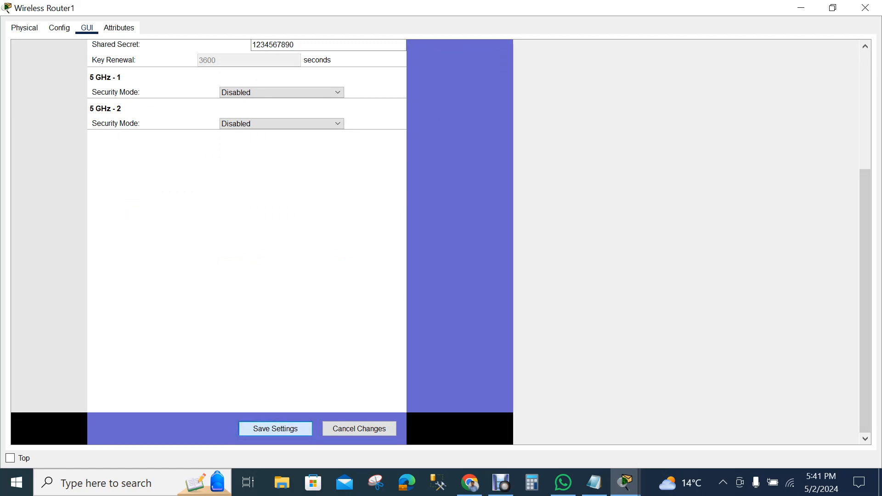
{"action": "left_click_drag", "start_coordinate": [866, 313], "coordinate": [866, 193]}
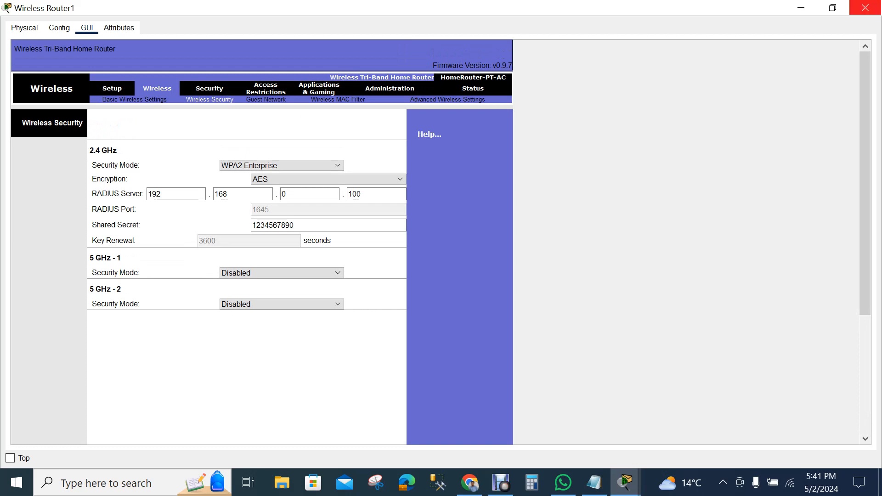
Step: Close the router window, open Laptop0's physical view, and try to remove its Ethernet module while it is powered on
{"action": "left_click", "coordinate": [866, 7]}
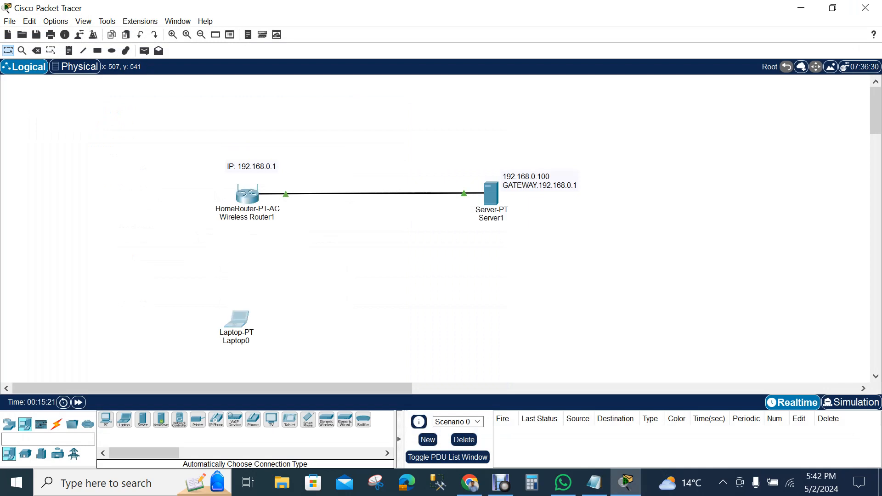
{"action": "left_click", "coordinate": [236, 321]}
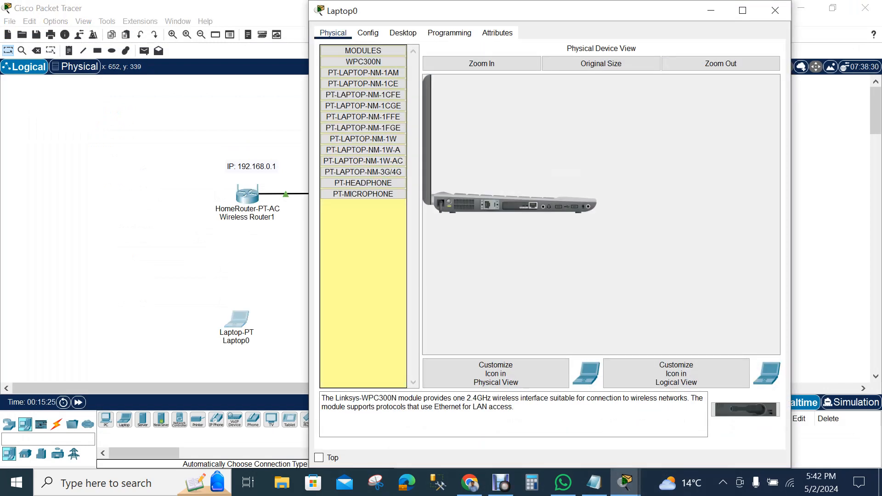
{"action": "left_click", "coordinate": [520, 206]}
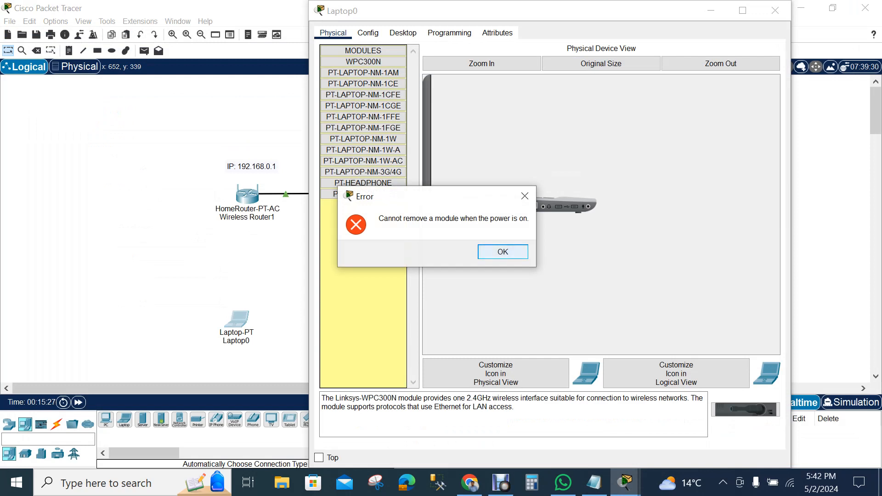
{"action": "left_click", "coordinate": [503, 252]}
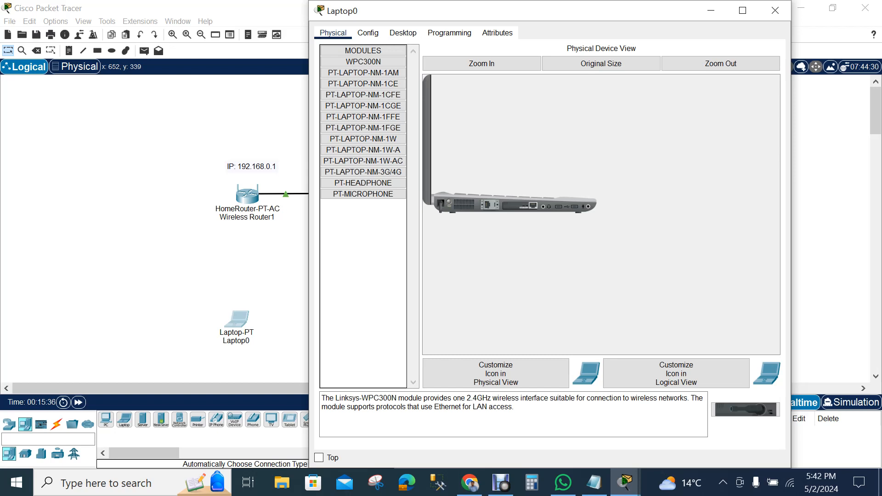
Step: With Laptop0 powered off, replace its Ethernet module with the WPC300N wireless module, and place the laptop directly below the router
{"action": "left_click_drag", "start_coordinate": [520, 206], "coordinate": [363, 275]}
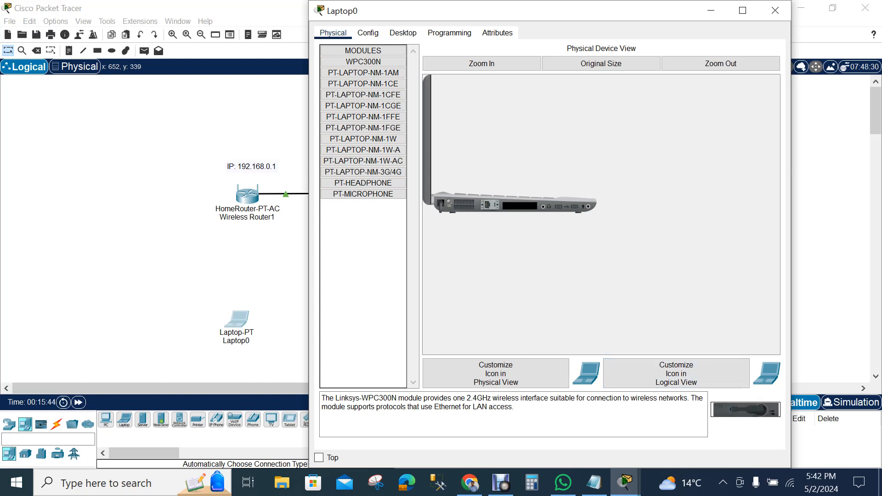
{"action": "left_click_drag", "start_coordinate": [746, 410], "coordinate": [520, 206]}
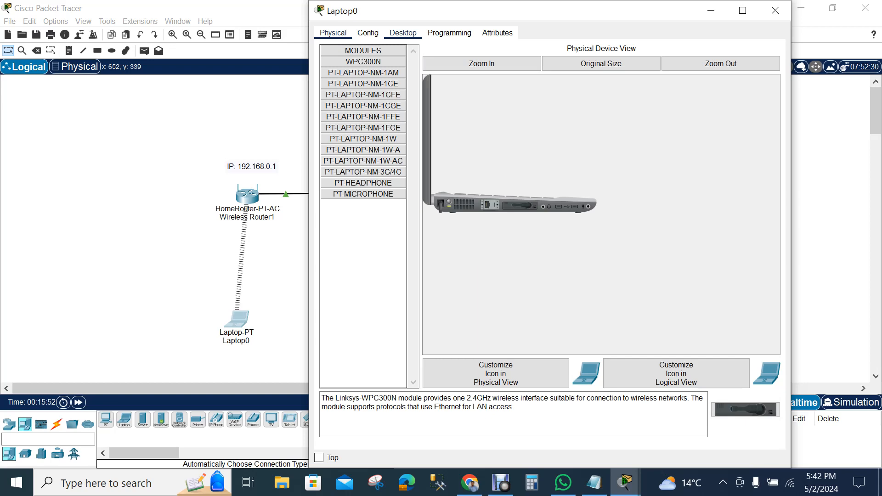
{"action": "left_click", "coordinate": [775, 10]}
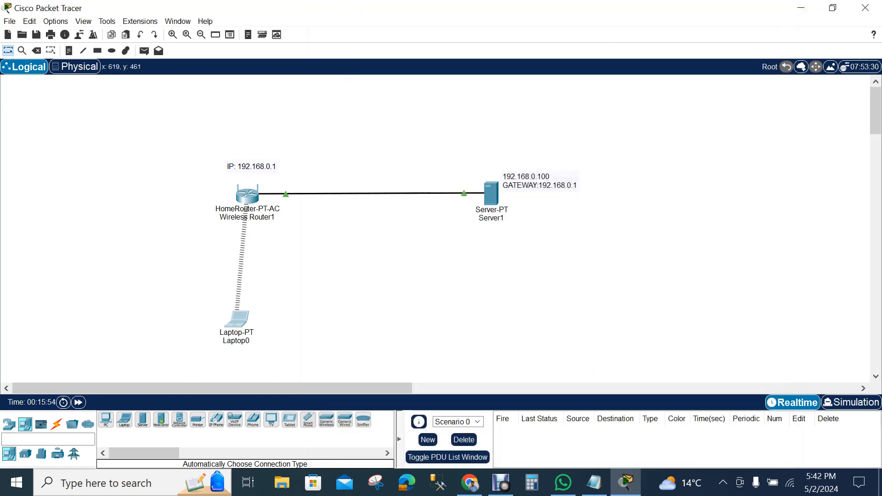
{"action": "mouse_move", "coordinate": [237, 318]}
{"action": "left_mouse_down"}
{"action": "mouse_move", "coordinate": [258, 282]}
{"action": "mouse_move", "coordinate": [247, 305]}
{"action": "left_mouse_up"}
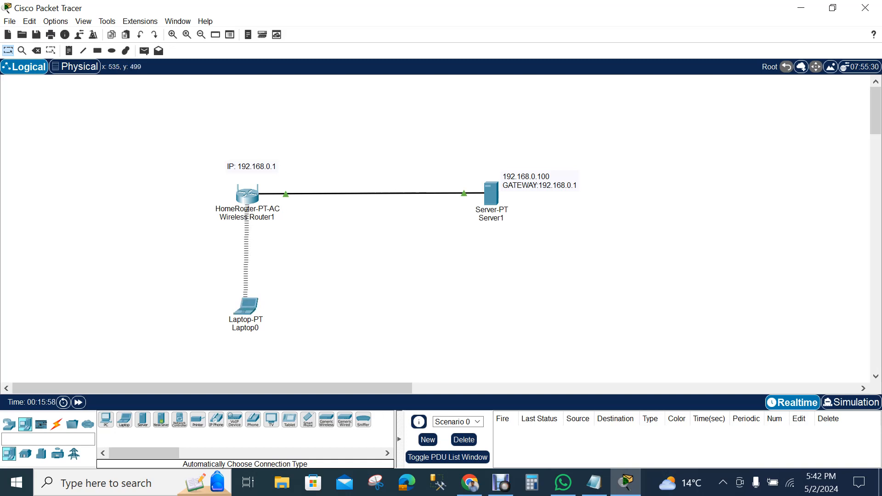
Step: Open the PC Wireless utility on Laptop0 and reposition its window so the whole utility fits on screen
{"action": "left_click", "coordinate": [246, 305]}
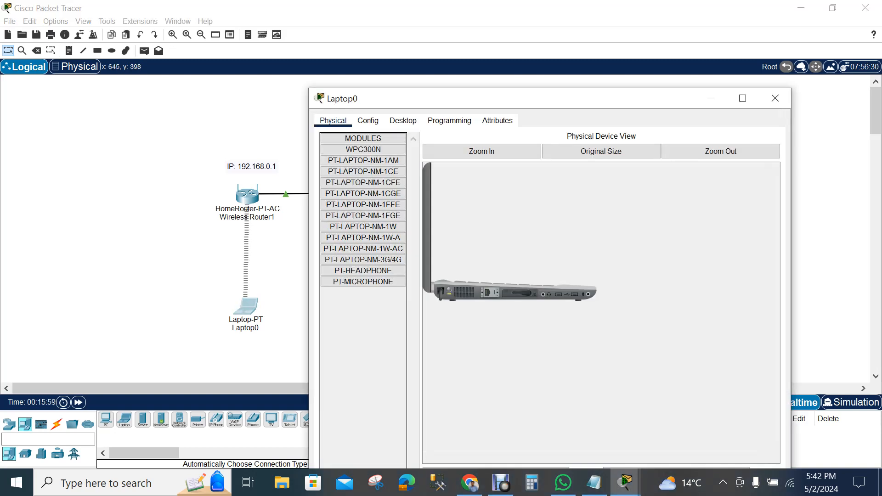
{"action": "left_click", "coordinate": [403, 120]}
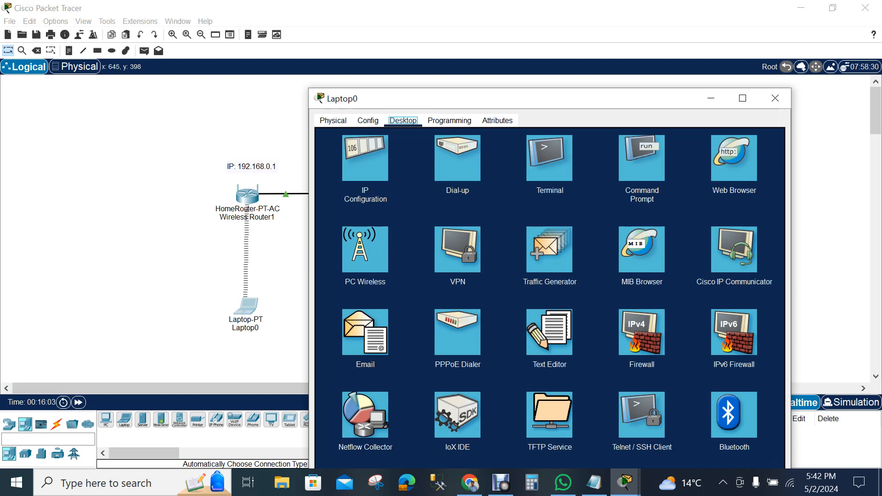
{"action": "left_click", "coordinate": [368, 120]}
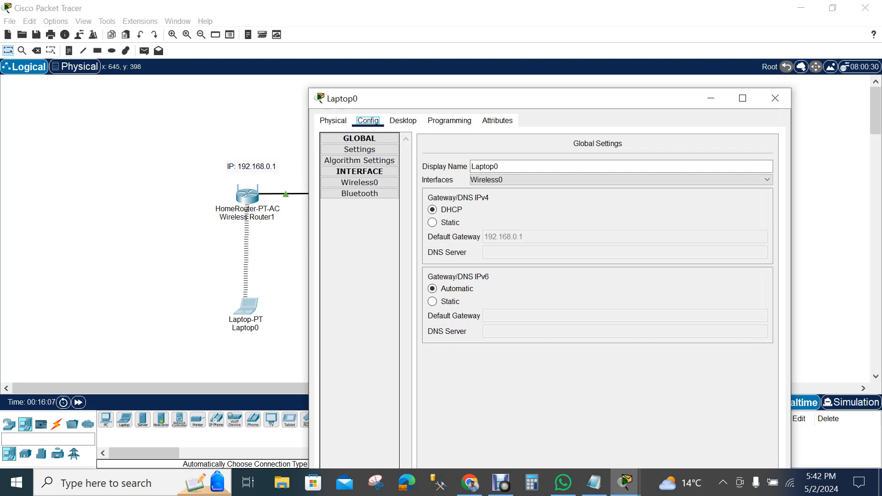
{"action": "left_click", "coordinate": [333, 120]}
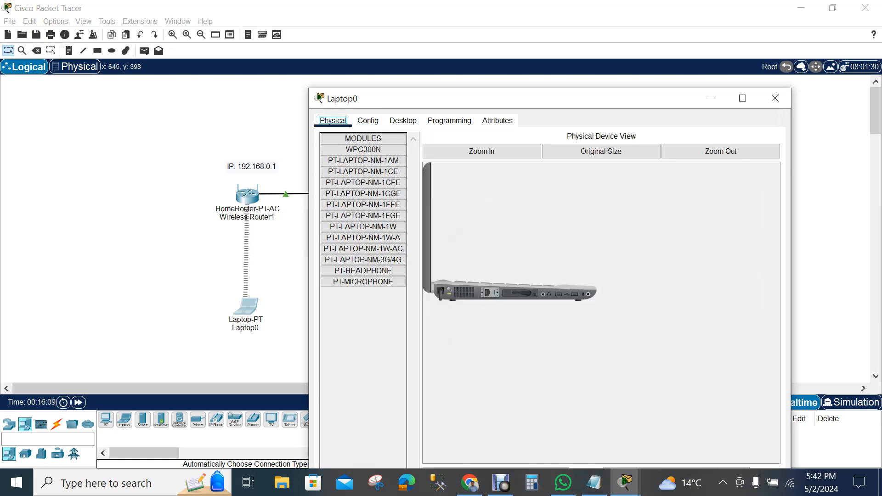
{"action": "left_click", "coordinate": [368, 120]}
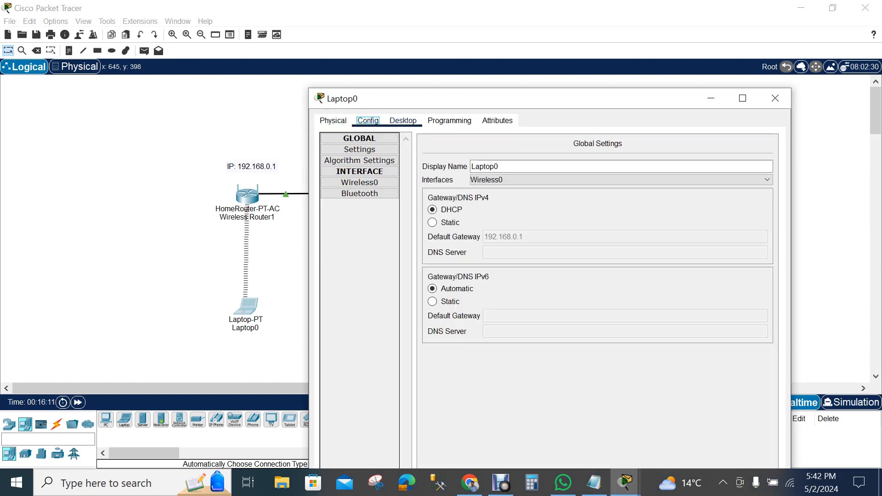
{"action": "left_click", "coordinate": [403, 121]}
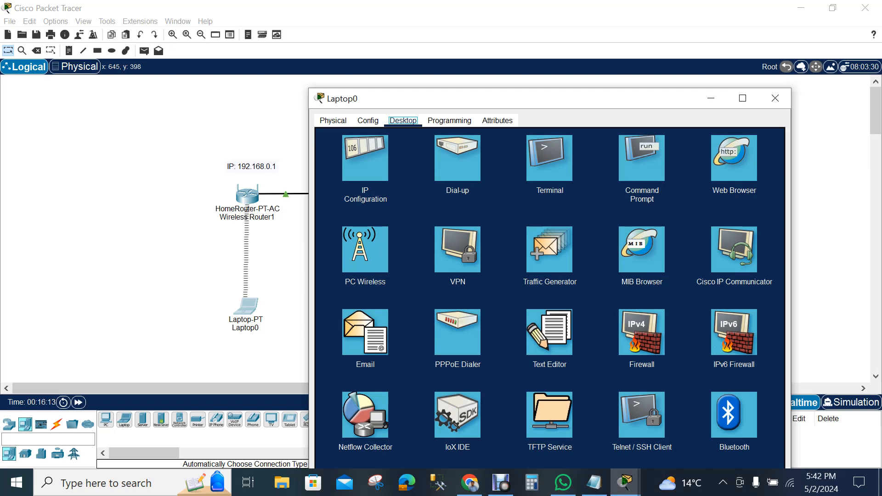
{"action": "left_click", "coordinate": [365, 249]}
{"action": "left_click", "coordinate": [365, 250]}
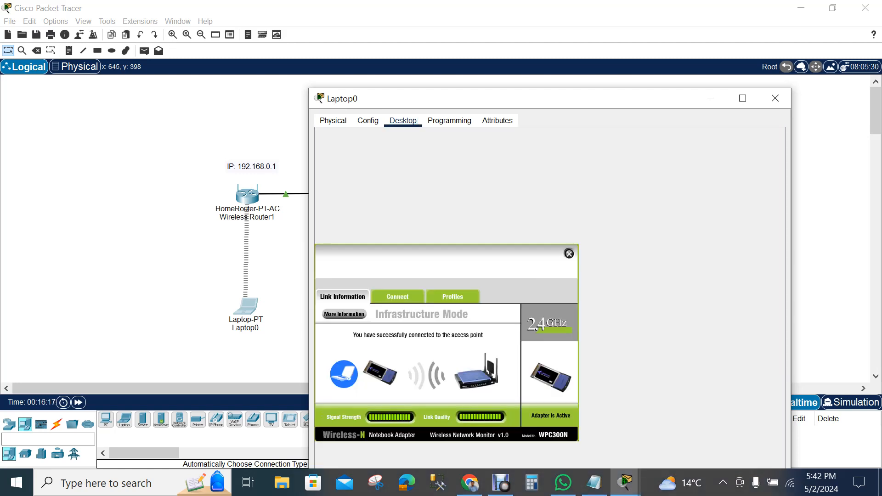
{"action": "left_click_drag", "start_coordinate": [547, 99], "coordinate": [569, 65]}
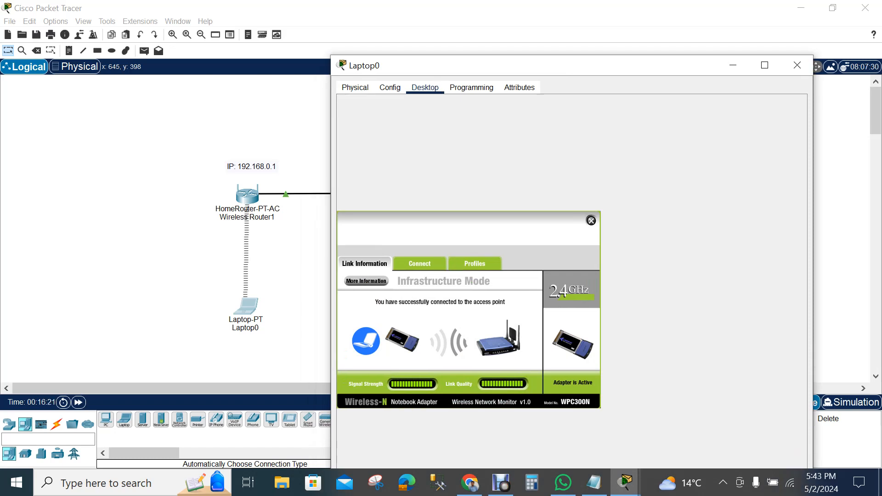
Step: Try to connect Laptop0 to SPIDER-PC directly from the list of available wireless networks
{"action": "left_click", "coordinate": [420, 263]}
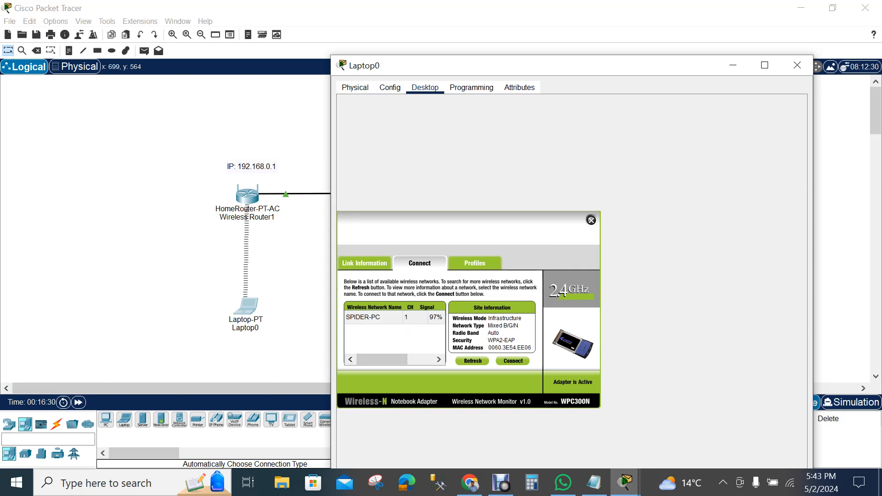
{"action": "left_click", "coordinate": [374, 318]}
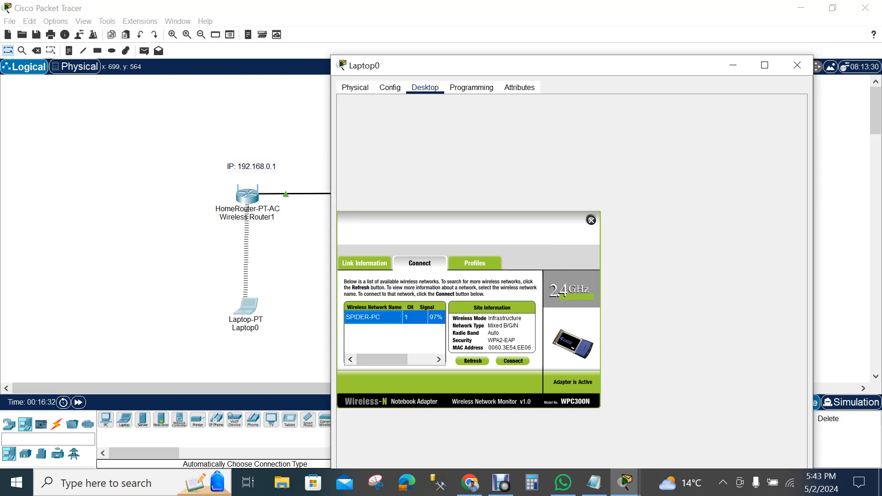
{"action": "left_click", "coordinate": [513, 362]}
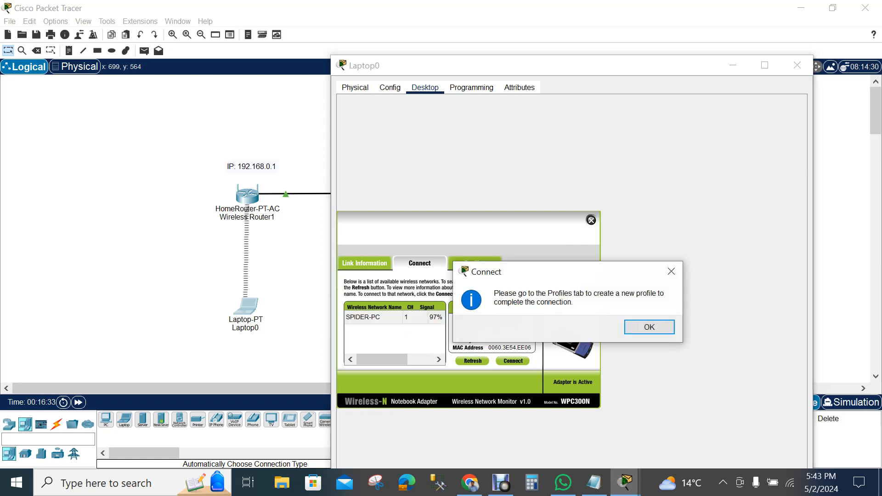
{"action": "key", "text": "Return"}
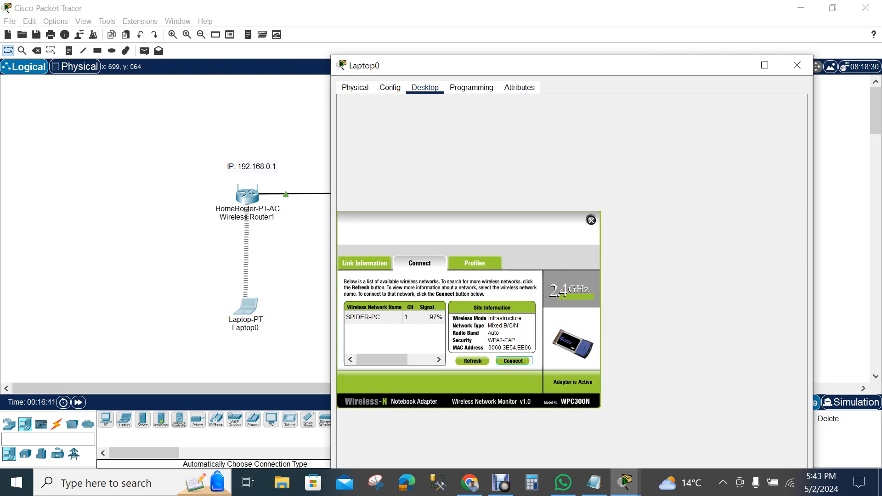
{"action": "left_click", "coordinate": [373, 318]}
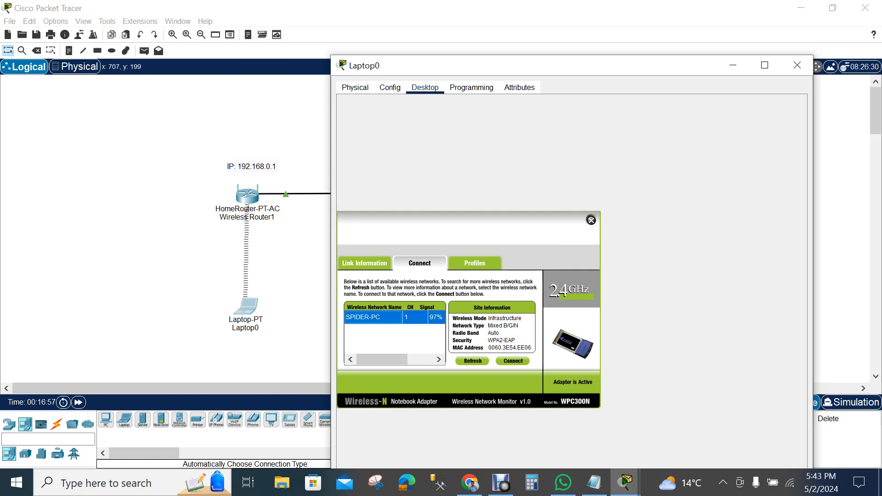
{"action": "left_click", "coordinate": [513, 361]}
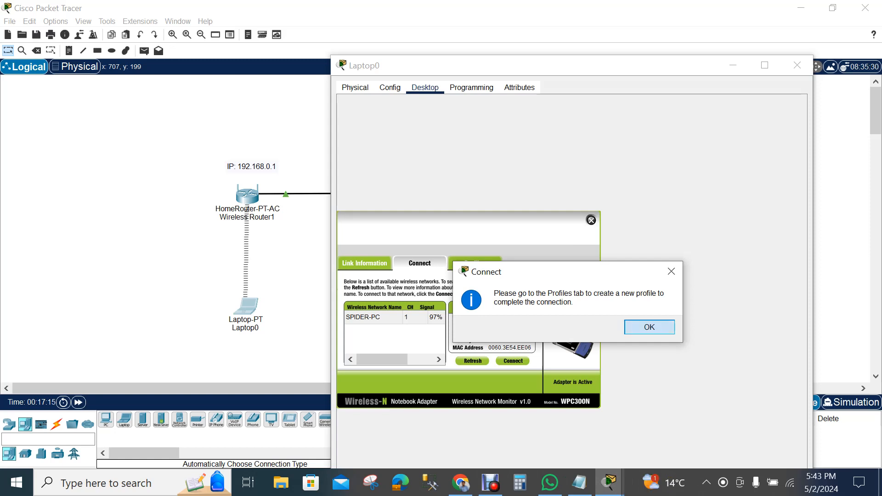
{"action": "key", "text": "Return"}
Step: Edit the laptop's Default wireless profile using the advanced setup
{"action": "left_click", "coordinate": [476, 263]}
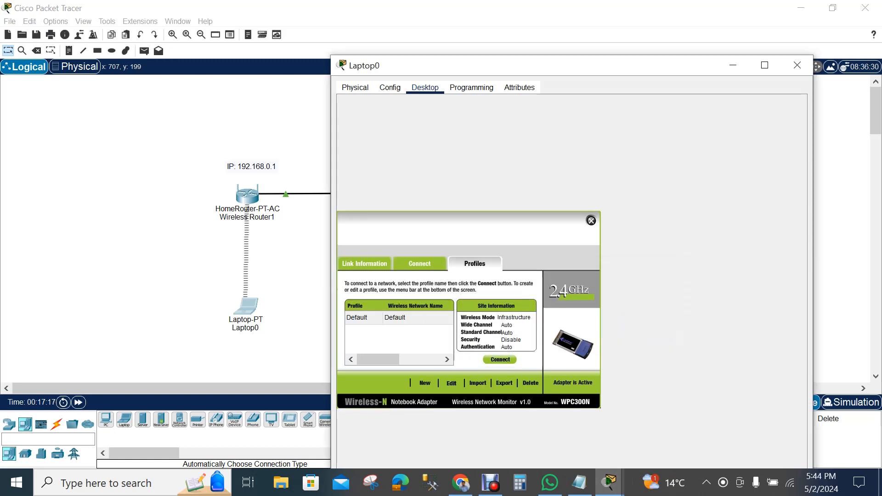
{"action": "left_click", "coordinate": [412, 318]}
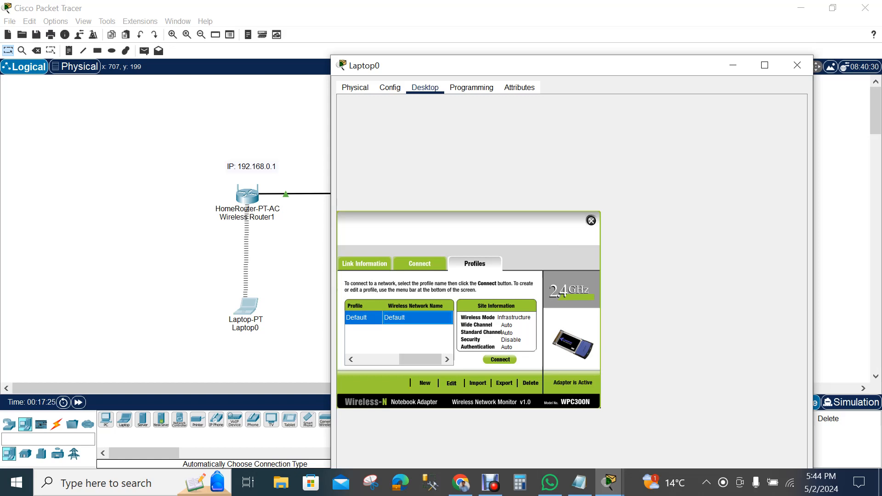
{"action": "left_click", "coordinate": [451, 383]}
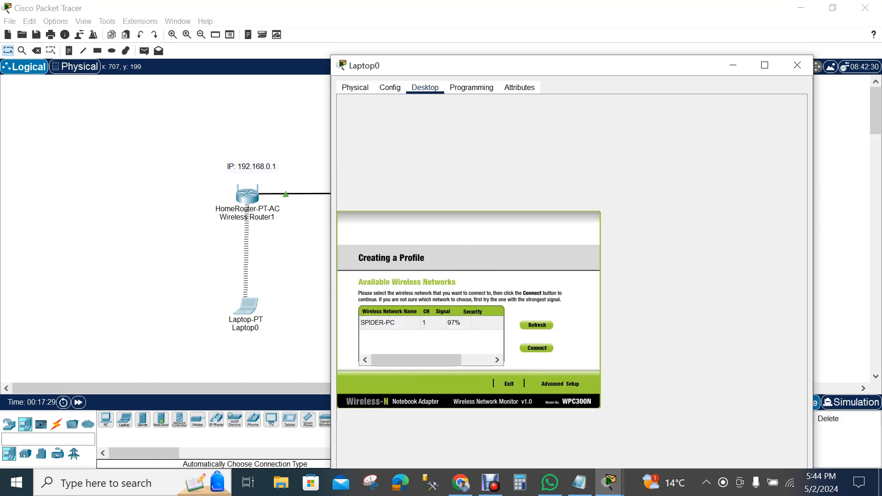
{"action": "left_click", "coordinate": [560, 384]}
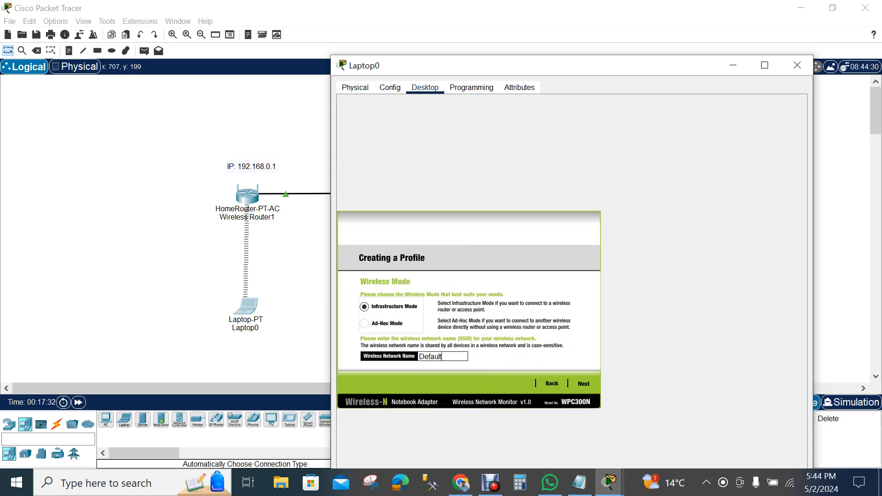
Step: Set the profile's wireless network name to SPIDER-PC in Infrastructure Mode and continue to the network settings
{"action": "key", "text": "BackSpace"}
{"action": "key", "text": "BackSpace"}
{"action": "key", "text": "BackSpace"}
{"action": "key", "text": "BackSpace"}
{"action": "key", "text": "BackSpace"}
{"action": "key", "text": "BackSpace"}
{"action": "key", "text": "BackSpace"}
{"action": "type", "text": "spider"}
{"action": "key", "text": "BackSpace"}
{"action": "key", "text": "BackSpace"}
{"action": "key", "text": "BackSpace"}
{"action": "key", "text": "BackSpace"}
{"action": "key", "text": "BackSpace"}
{"action": "key", "text": "BackSpace"}
{"action": "type", "text": "SPIDER-PC"}
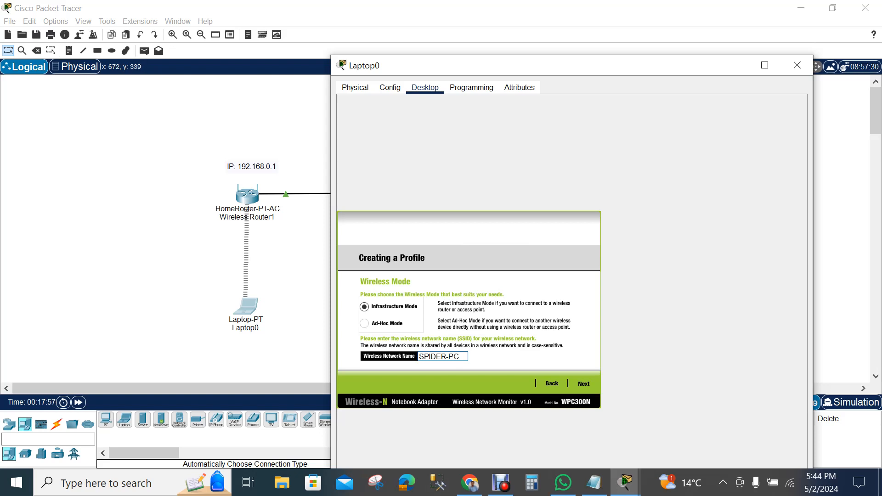
{"action": "left_click", "coordinate": [584, 384]}
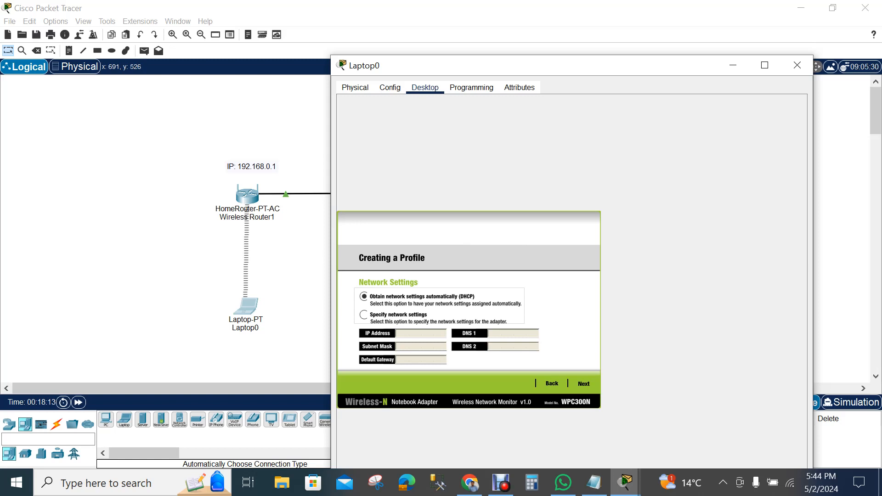
Step: Keep automatic DHCP network settings for the profile and set its wireless security to WPA2-Enterprise
{"action": "left_click", "coordinate": [584, 384]}
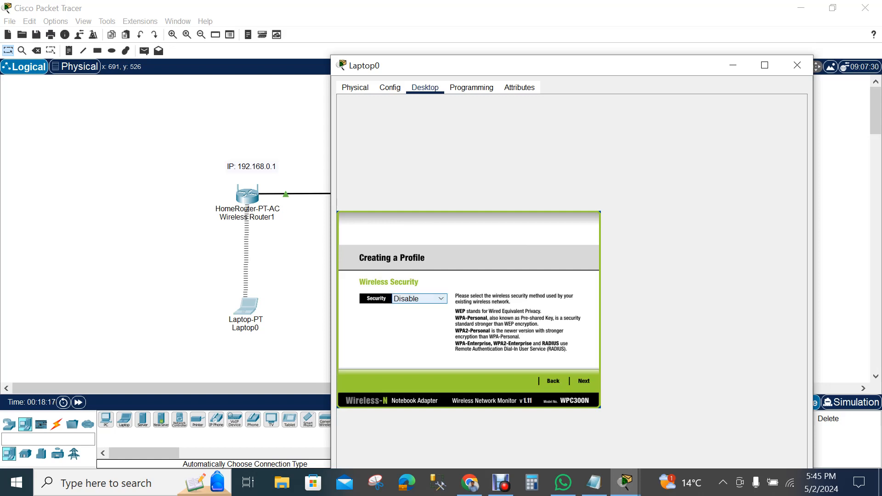
{"action": "left_click", "coordinate": [419, 299]}
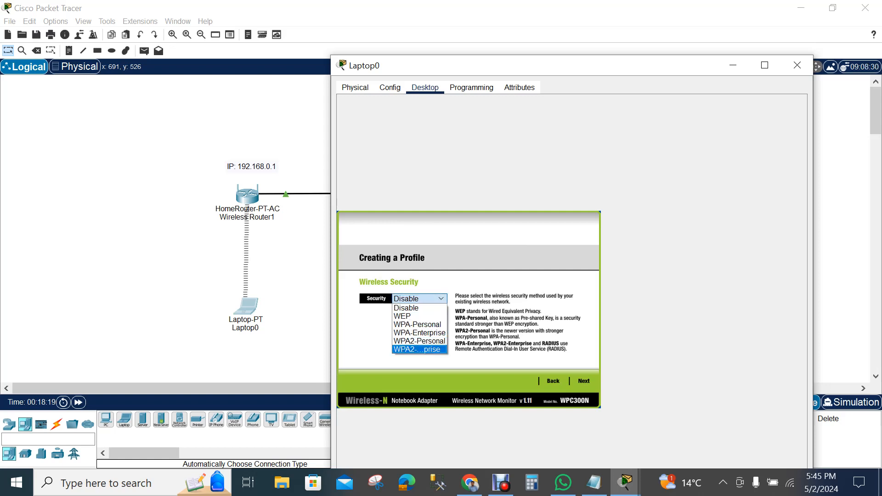
{"action": "key", "text": "Return"}
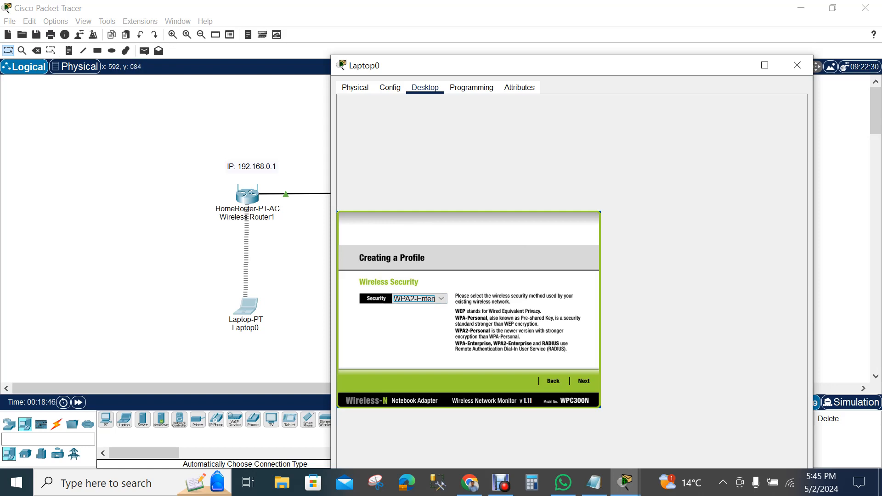
{"action": "left_click", "coordinate": [584, 381]}
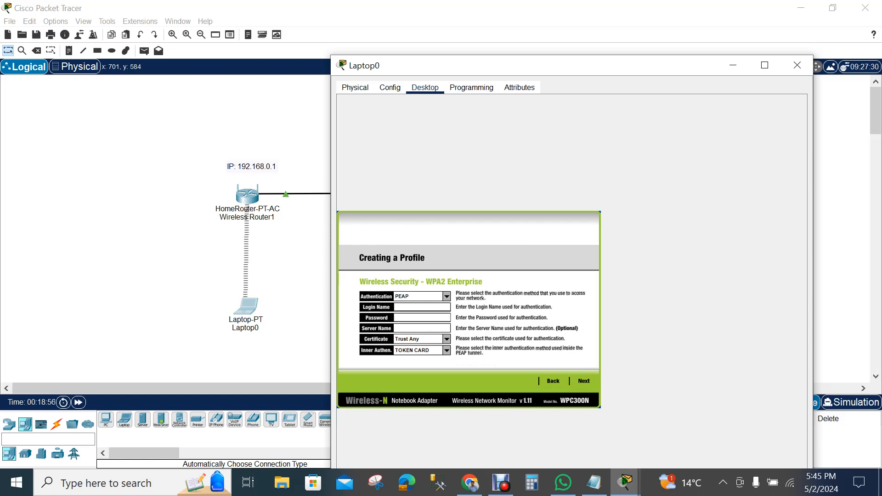
Step: Move the Laptop0 window aside and minimize it to return to the network diagram
{"action": "left_click_drag", "start_coordinate": [577, 70], "coordinate": [447, 260]}
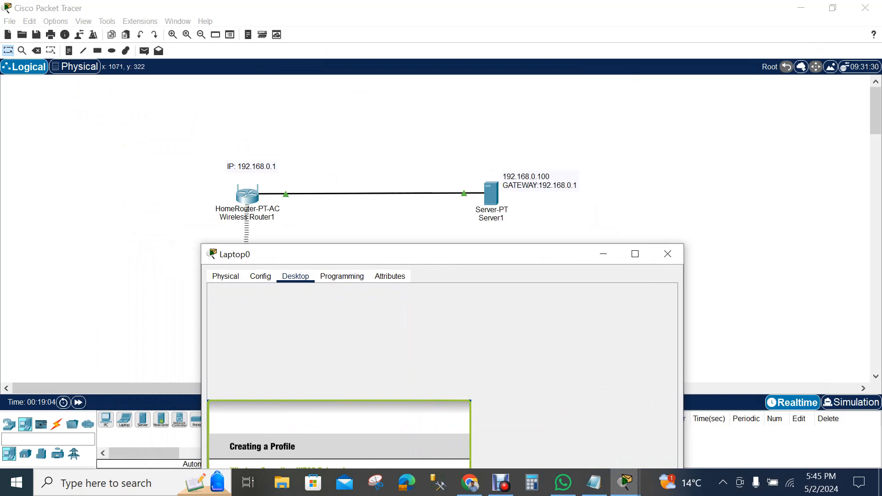
{"action": "left_click_drag", "start_coordinate": [496, 257], "coordinate": [558, 159]}
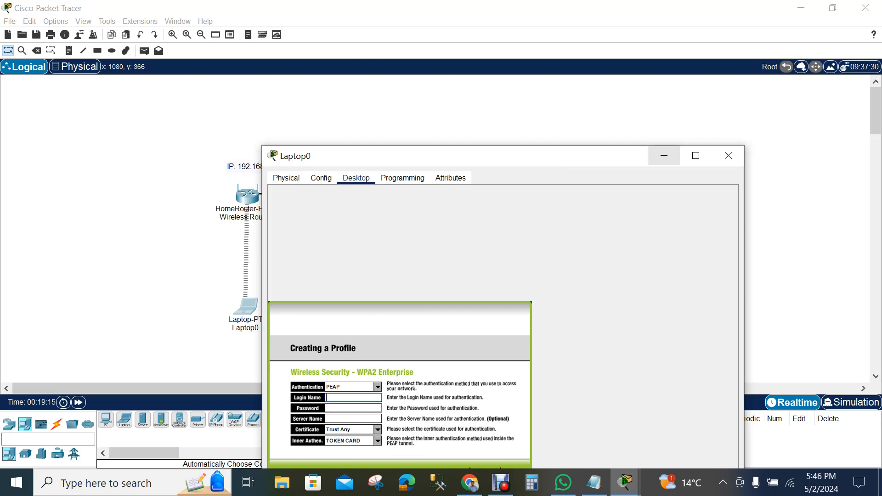
{"action": "left_click", "coordinate": [664, 156]}
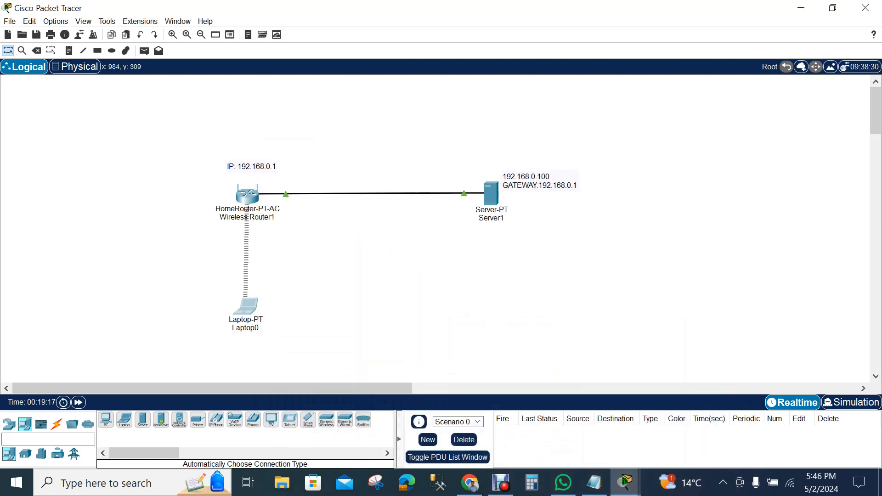
Step: Check Server1's IP configuration and turn on its AAA service
{"action": "left_click", "coordinate": [489, 194]}
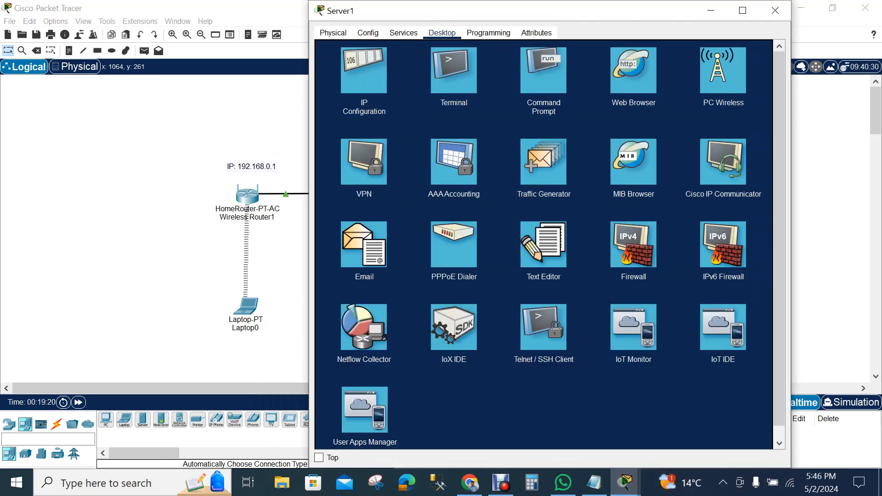
{"action": "left_click", "coordinate": [359, 85]}
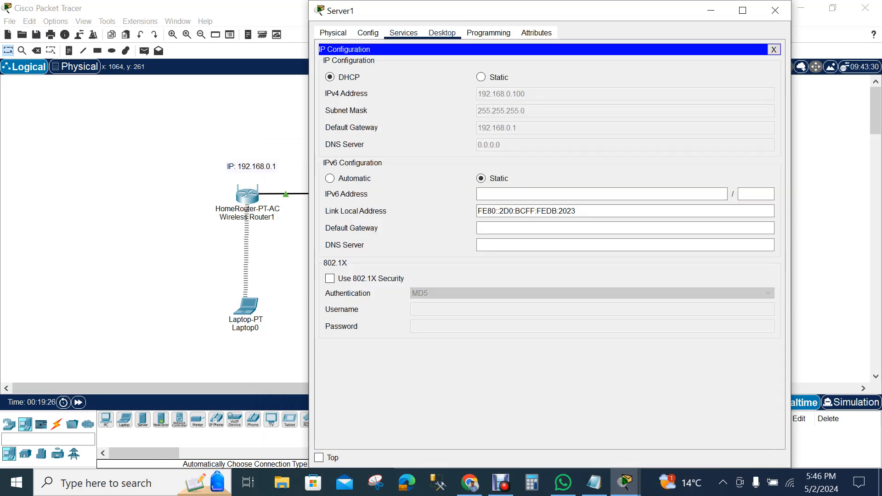
{"action": "left_click", "coordinate": [404, 33]}
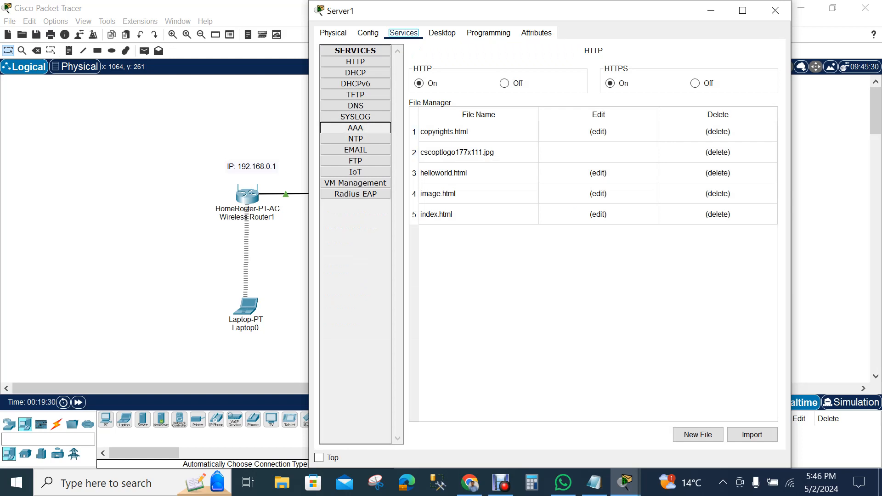
{"action": "left_click", "coordinate": [355, 128]}
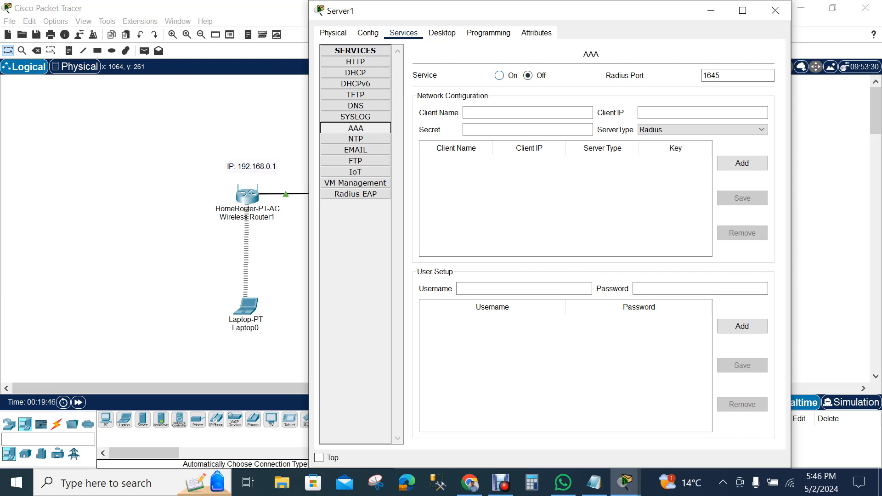
{"action": "left_click", "coordinate": [500, 75]}
Step: Add an AAA client named SPIDER-PC with IP 192.168.0.1, server type Radius and the shared secret
{"action": "left_click", "coordinate": [509, 113]}
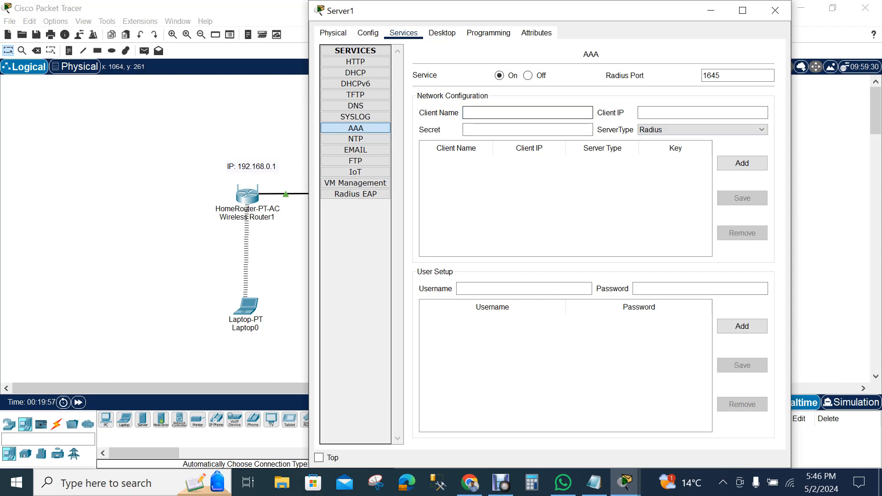
{"action": "type", "text": "s"}
{"action": "key", "text": "BackSpace"}
{"action": "type", "text": "SPIDER-PC"}
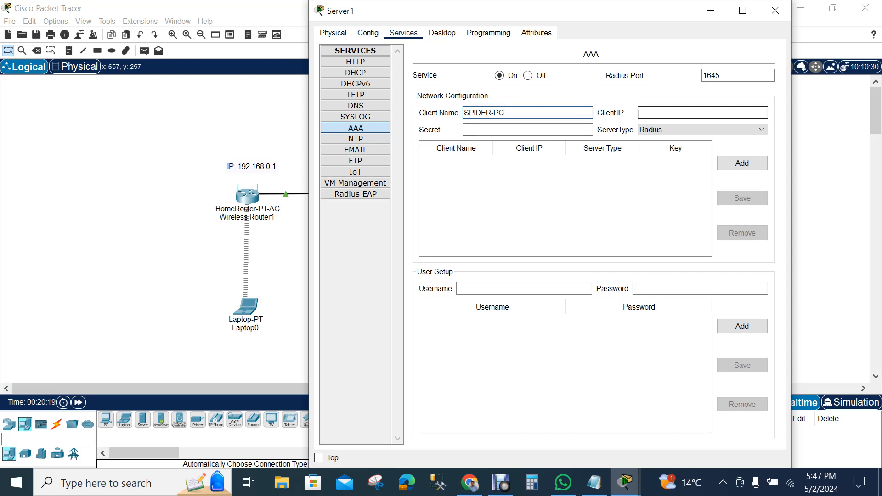
{"action": "left_click", "coordinate": [694, 113]}
{"action": "left_click_drag", "start_coordinate": [514, 11], "coordinate": [551, 19]}
{"action": "type", "text": "1"}
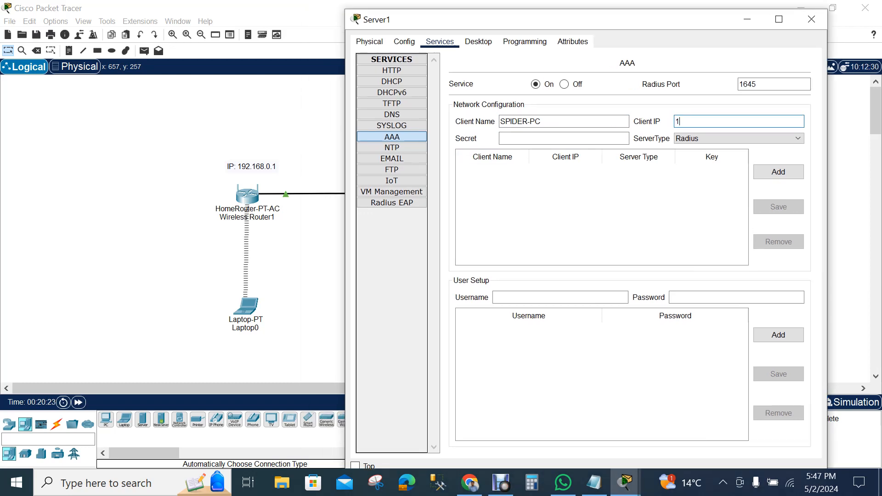
{"action": "type", "text": "92.168.0.1"}
{"action": "left_click", "coordinate": [564, 139]}
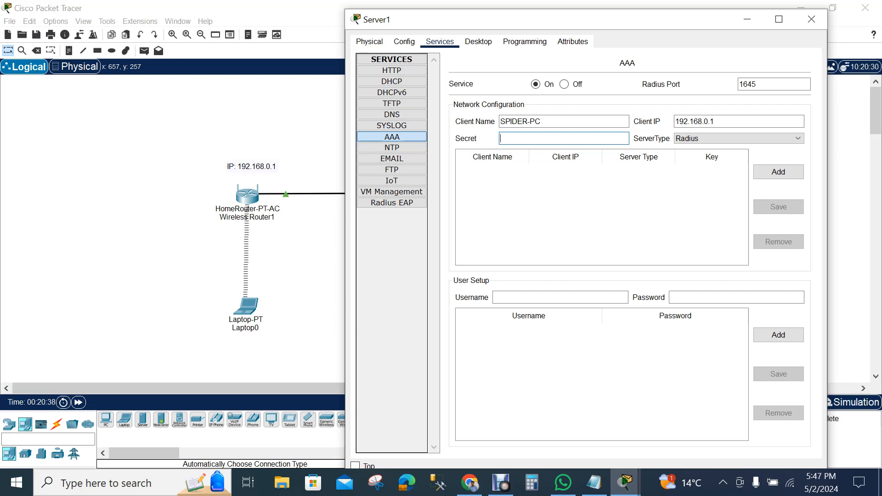
{"action": "type", "text": "1234567890"}
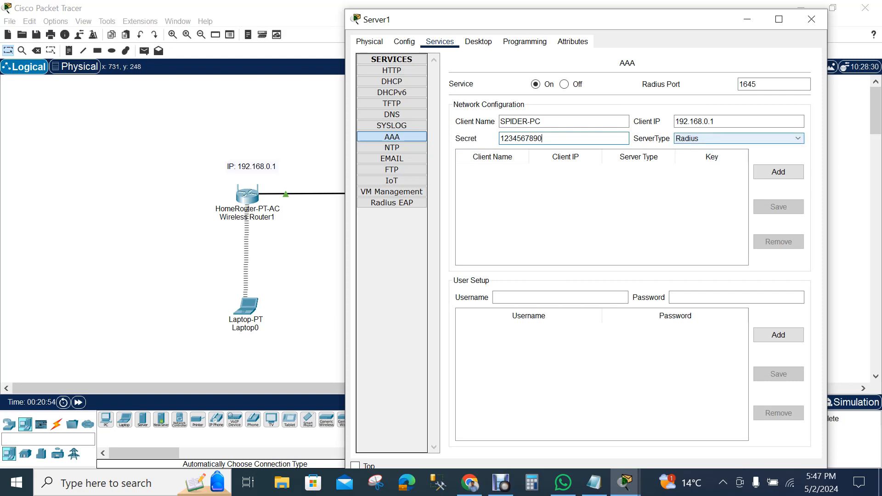
{"action": "left_click", "coordinate": [739, 139]}
{"action": "left_click", "coordinate": [739, 148]}
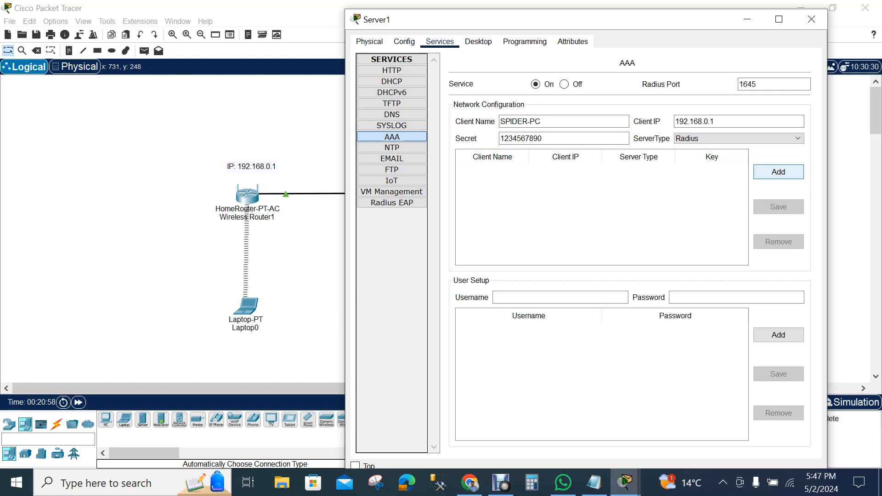
{"action": "left_click", "coordinate": [779, 172]}
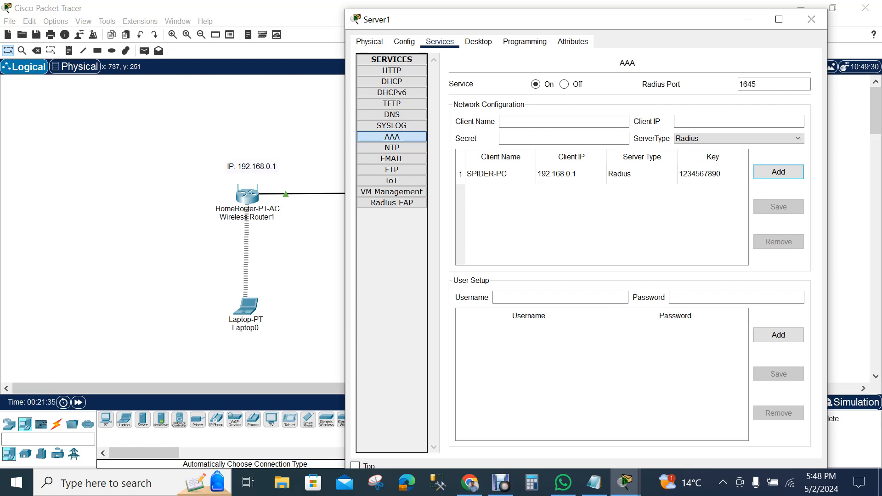
Step: Add the AAA user USER1 with the account password and close the Server1 window
{"action": "left_click", "coordinate": [560, 297]}
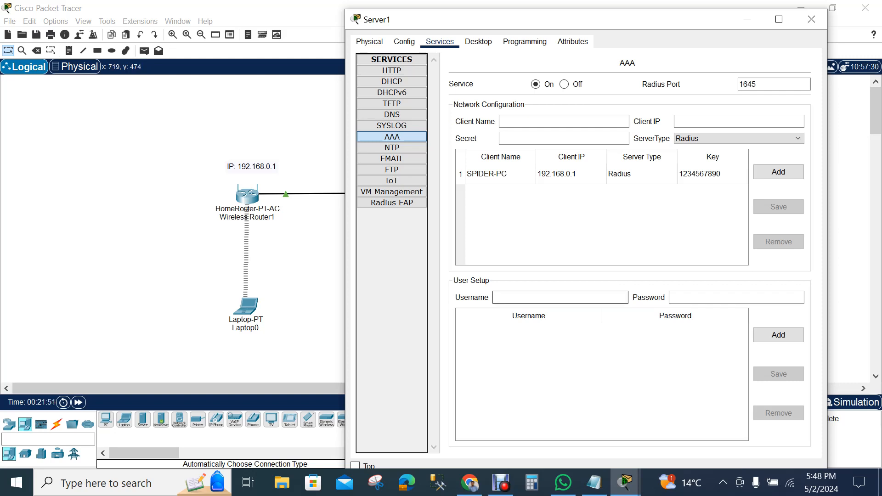
{"action": "type", "text": "USER1"}
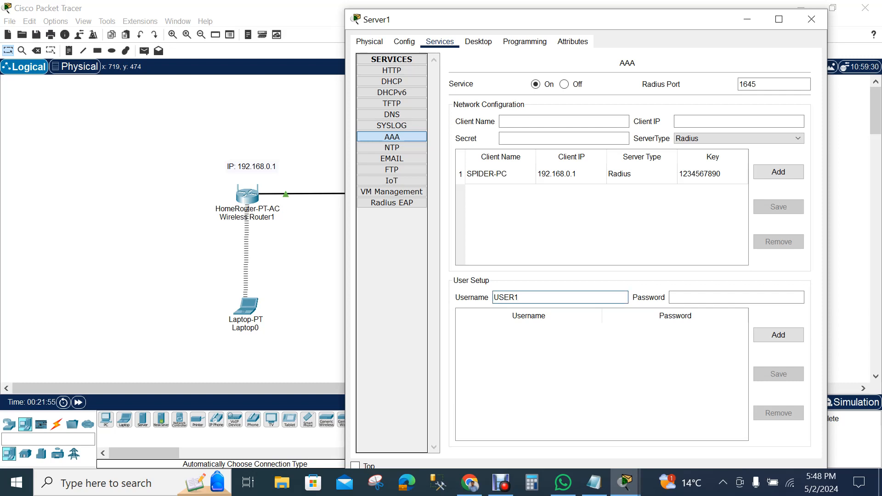
{"action": "left_click", "coordinate": [699, 298]}
{"action": "type", "text": "U"}
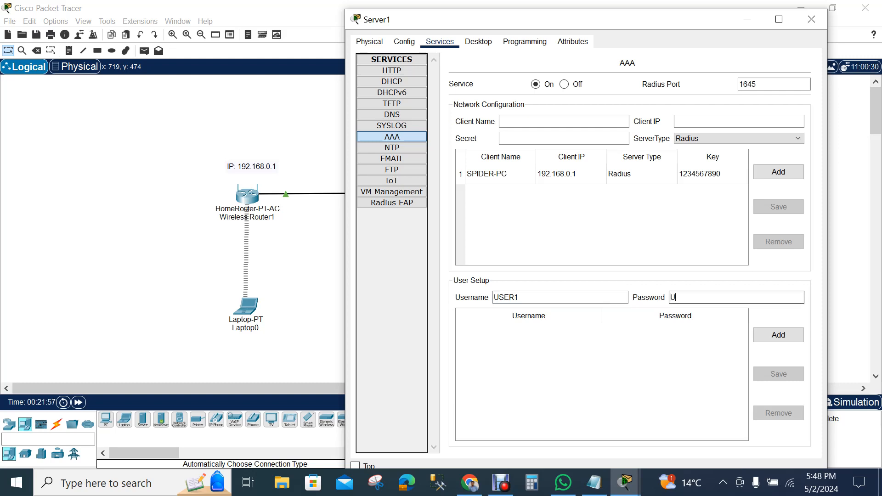
{"action": "type", "text": "SER1"}
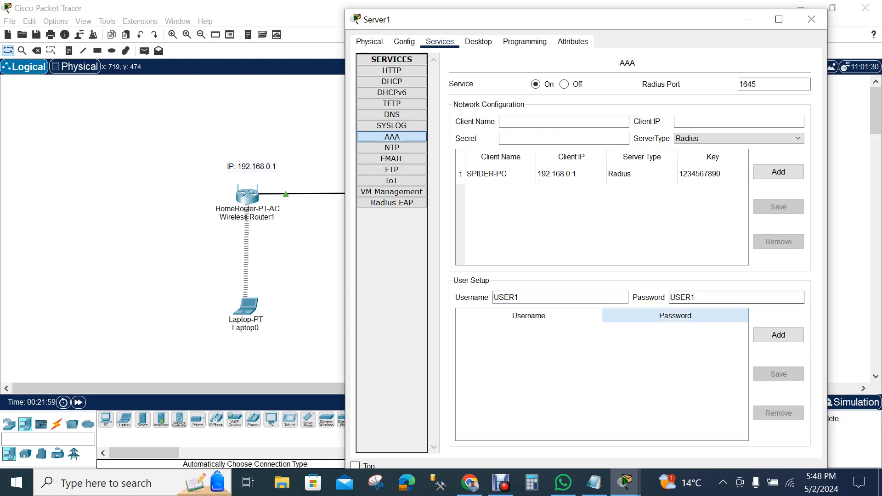
{"action": "left_click", "coordinate": [778, 335]}
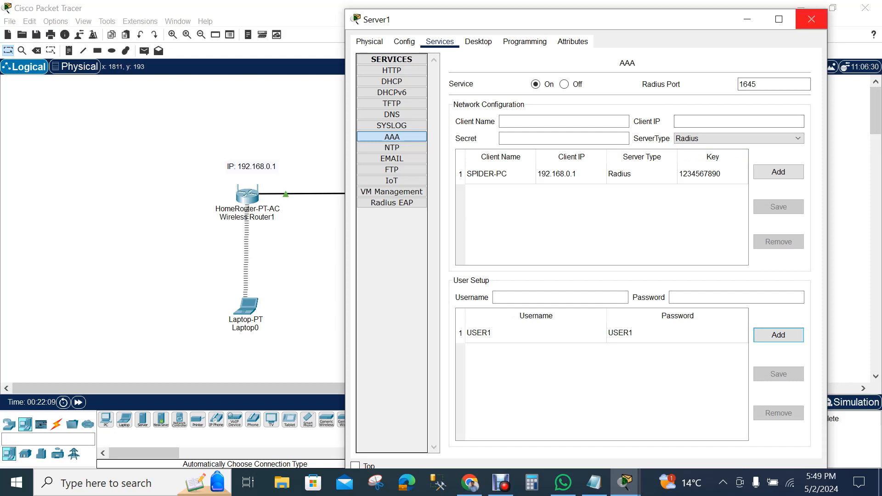
{"action": "left_click_drag", "start_coordinate": [729, 25], "coordinate": [718, 48]}
{"action": "left_click", "coordinate": [804, 44]}
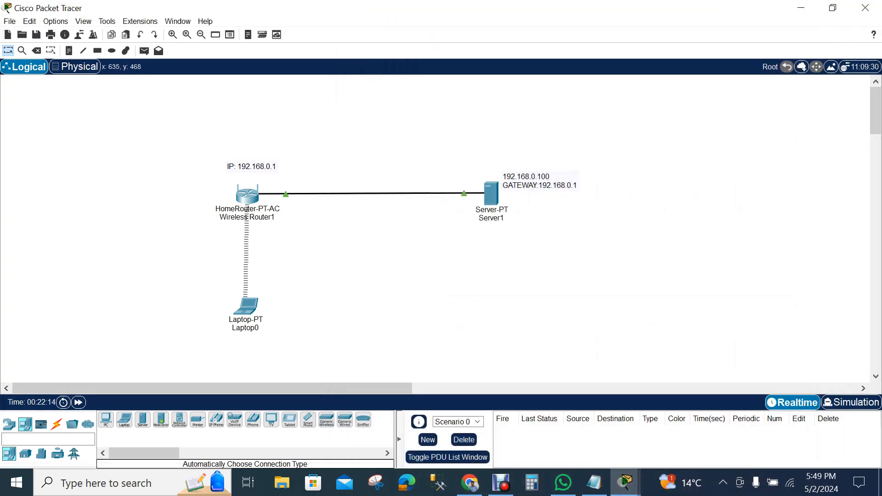
Step: Look over Laptop0's WPA2 Enterprise credential page and return to the network diagram to review the devices
{"action": "left_click", "coordinate": [625, 482]}
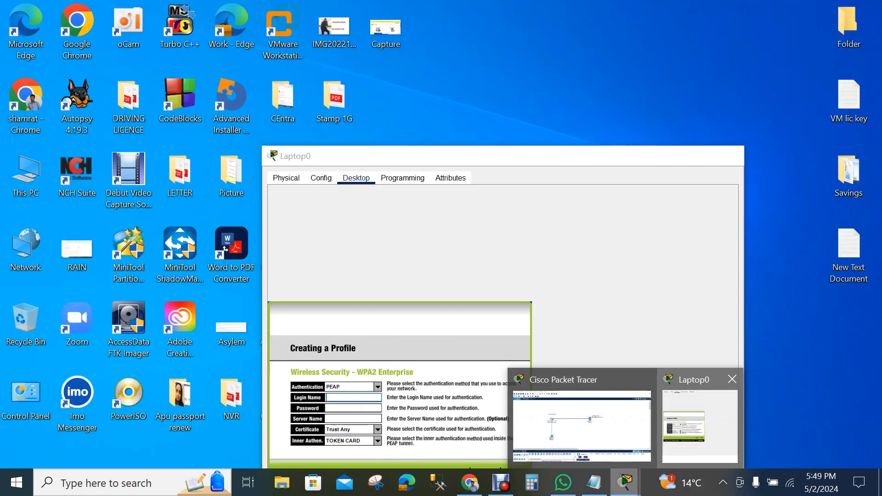
{"action": "left_click", "coordinate": [694, 413]}
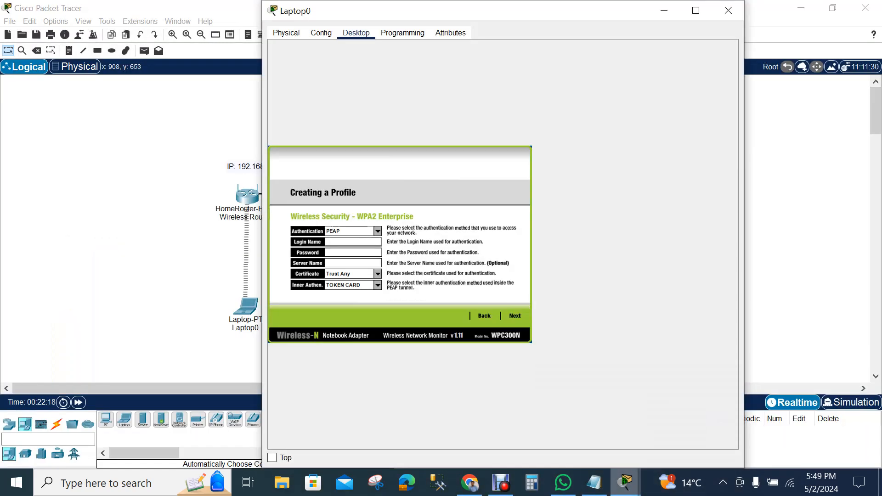
{"action": "mouse_move", "coordinate": [625, 483]}
{"action": "left_click", "coordinate": [579, 416]}
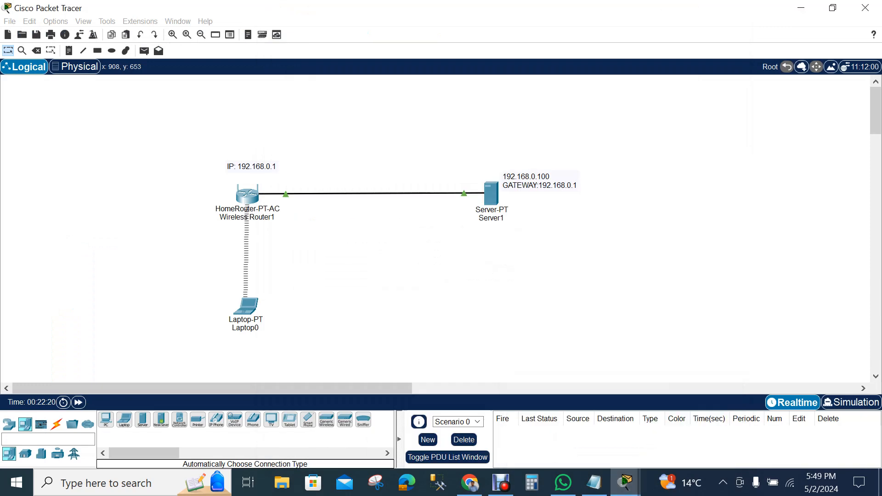
{"action": "left_click", "coordinate": [696, 418]}
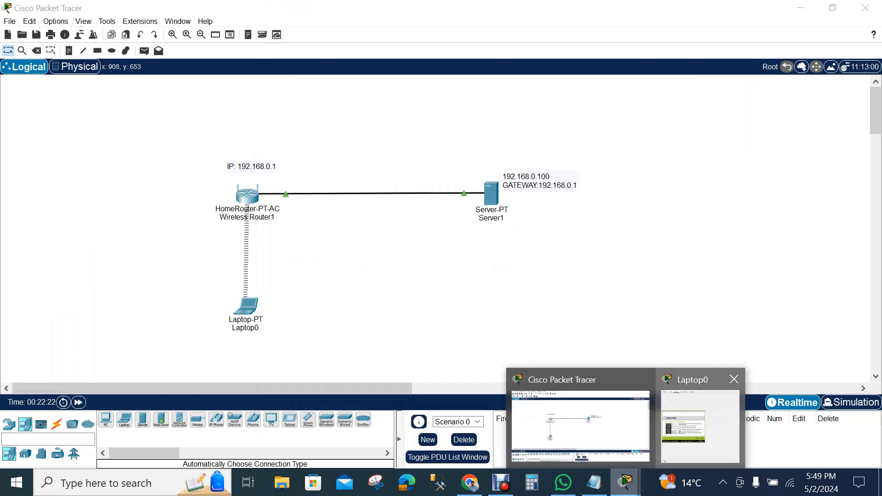
{"action": "left_click_drag", "start_coordinate": [505, 11], "coordinate": [614, 23]}
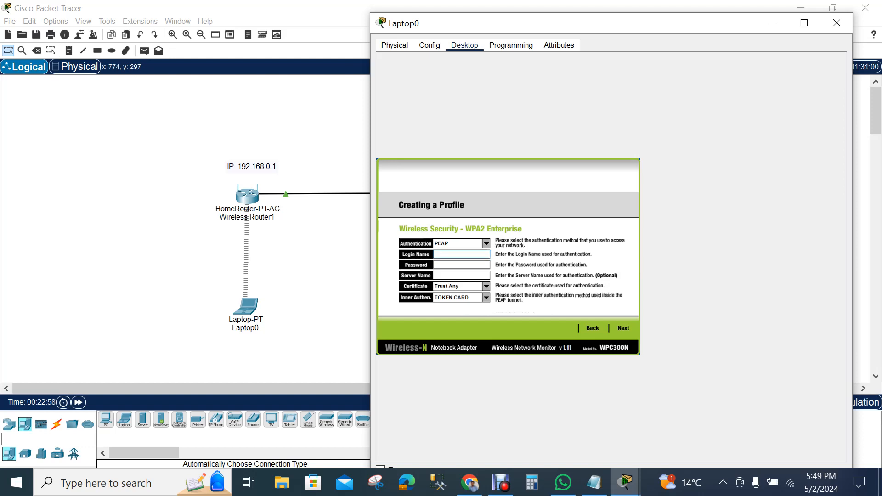
{"action": "left_click", "coordinate": [773, 23]}
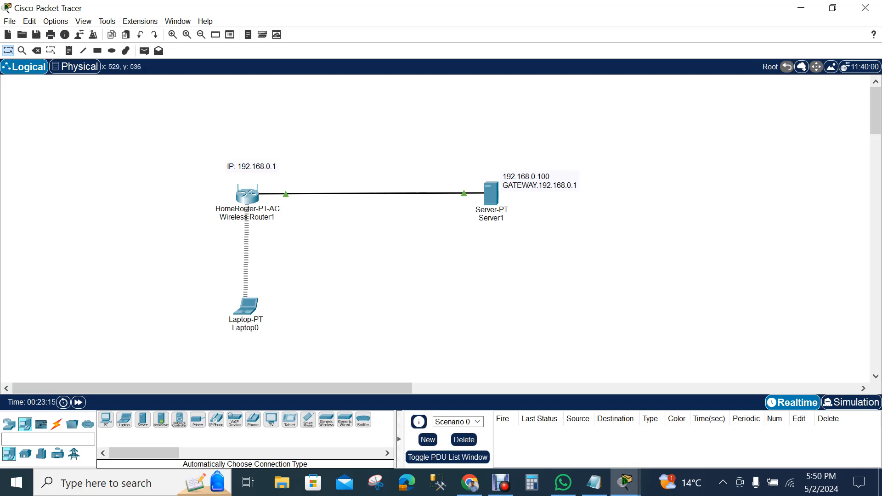
{"action": "mouse_move", "coordinate": [246, 322]}
{"action": "mouse_move", "coordinate": [491, 193]}
{"action": "mouse_move", "coordinate": [246, 196]}
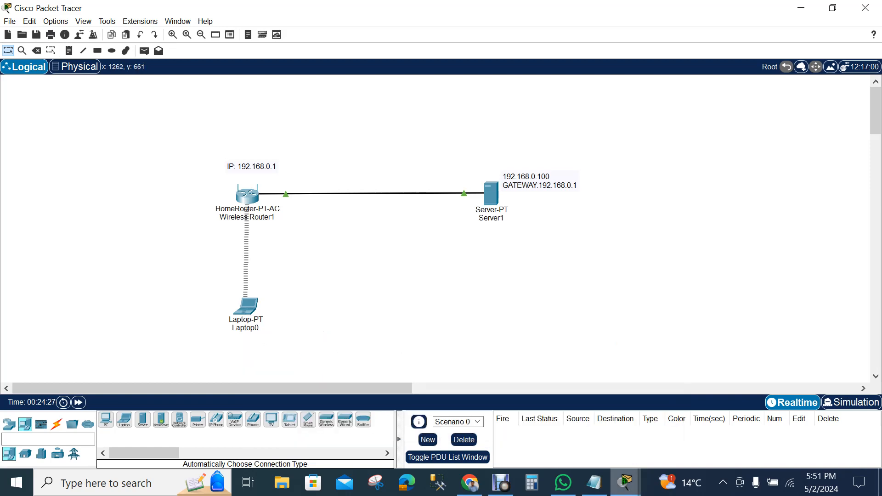
Step: Enter the login name USER1 and the account password in Laptop0's WPA2 Enterprise security settings
{"action": "mouse_move", "coordinate": [625, 482]}
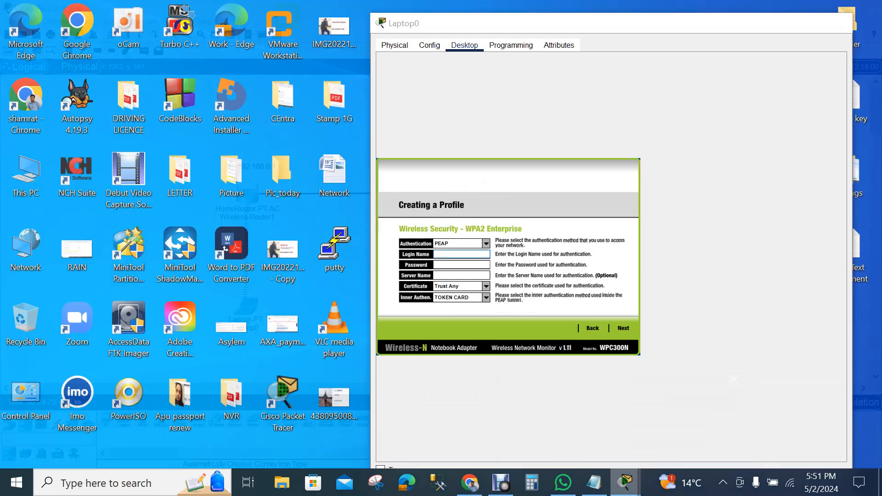
{"action": "left_click", "coordinate": [685, 414]}
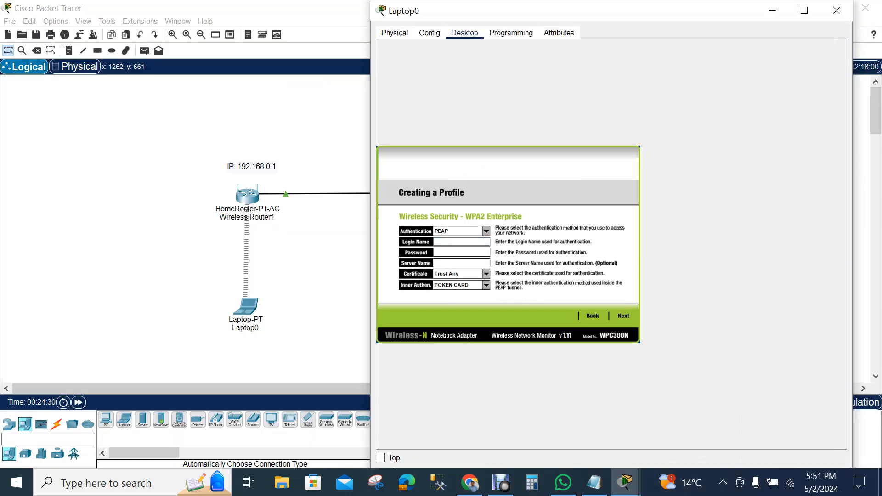
{"action": "left_click", "coordinate": [459, 242]}
{"action": "type", "text": "USER1"}
{"action": "left_click", "coordinate": [459, 252]}
{"action": "type", "text": "••••"}
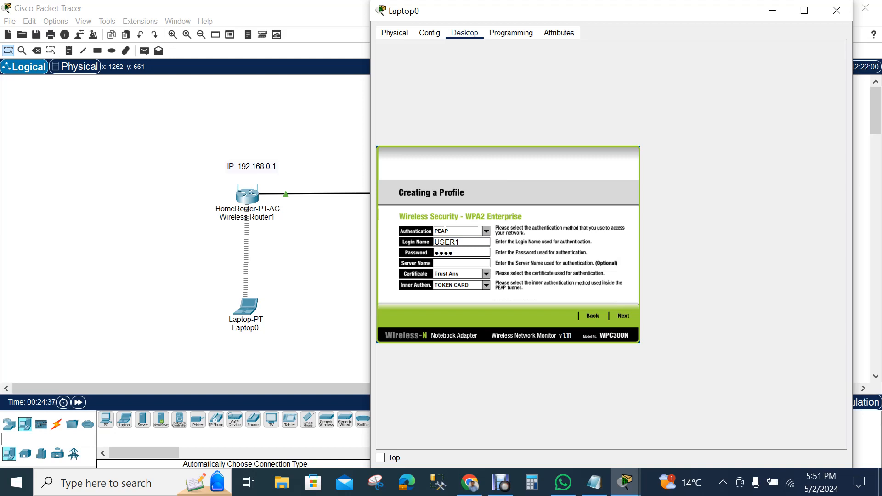
{"action": "key", "text": "BackSpace"}
{"action": "key", "text": "BackSpace"}
{"action": "key", "text": "BackSpace"}
{"action": "key", "text": "BackSpace"}
{"action": "key", "text": "BackSpace"}
{"action": "type", "text": "•••••"}
Step: Continue past the security settings, save Laptop0's wireless profile and connect to its network
{"action": "left_click", "coordinate": [623, 316]}
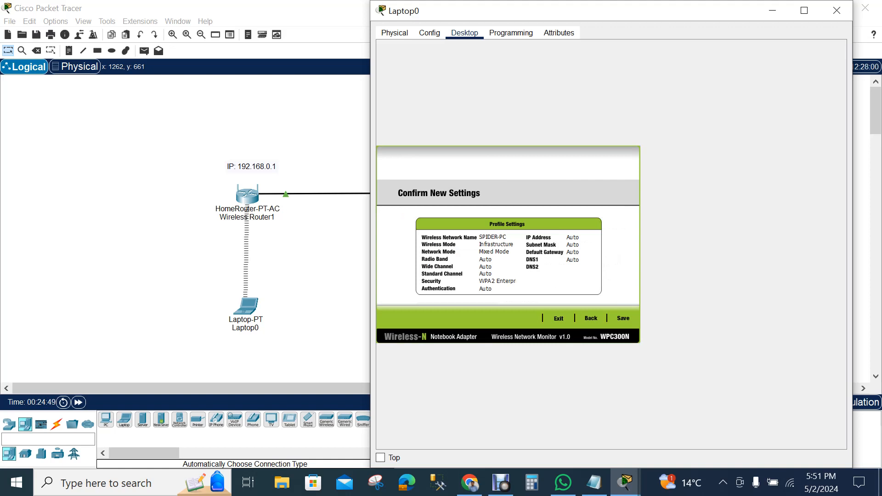
{"action": "left_click", "coordinate": [624, 318]}
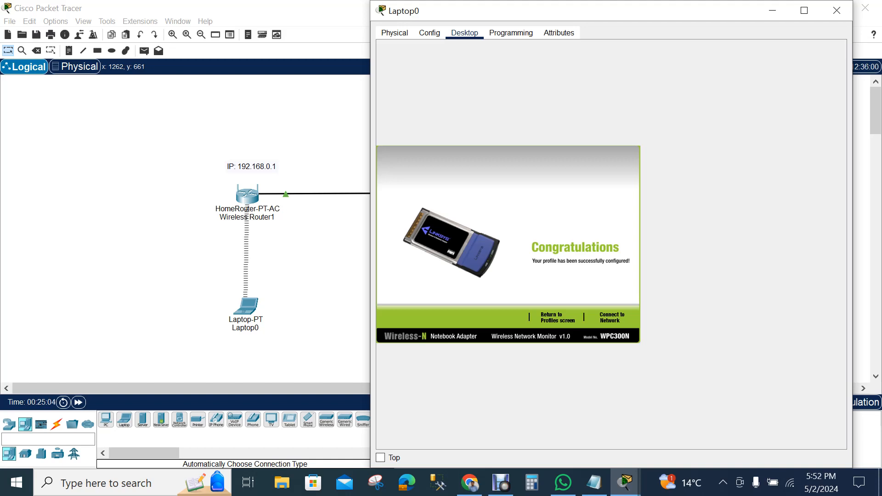
{"action": "left_click", "coordinate": [612, 318]}
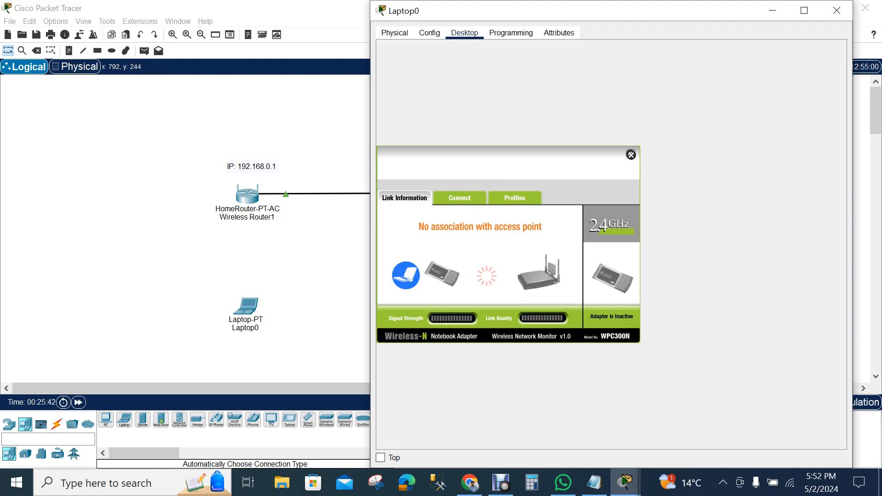
Step: Try to connect Laptop0 to SPIDER-PC from the list of available wireless networks
{"action": "left_click", "coordinate": [459, 198]}
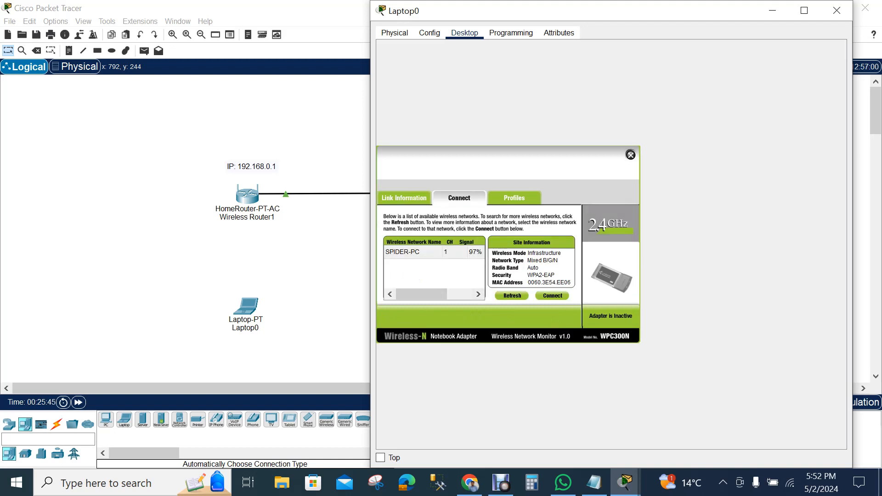
{"action": "left_click", "coordinate": [413, 253]}
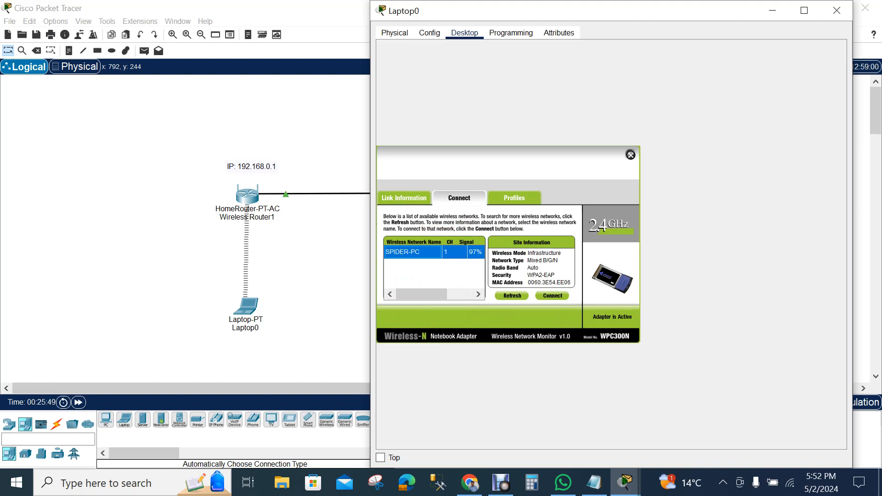
{"action": "left_click", "coordinate": [553, 296]}
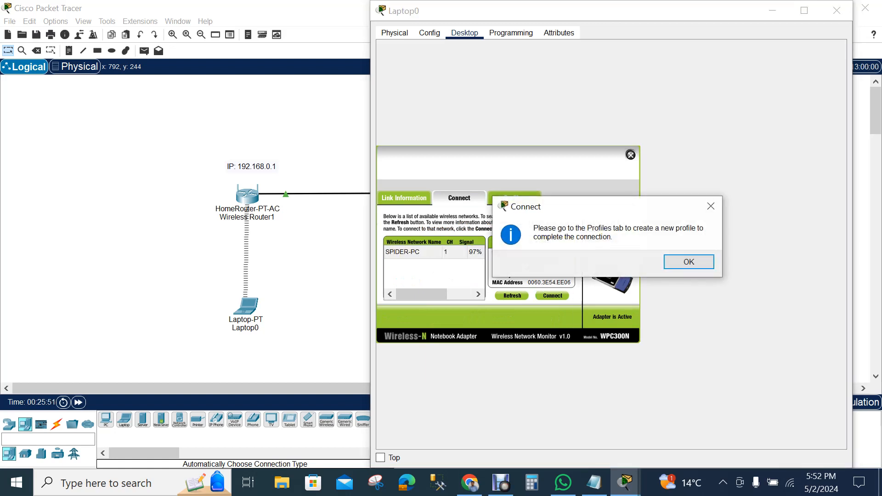
{"action": "key", "text": "Return"}
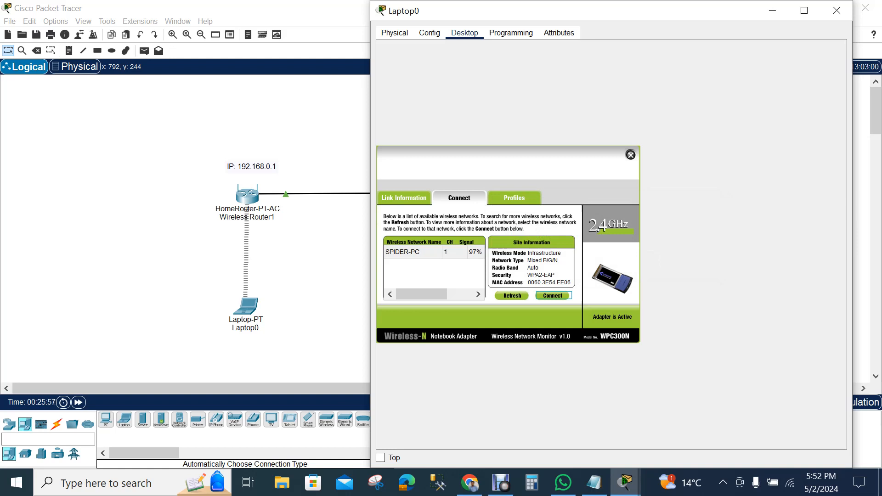
Step: Review Laptop0's saved SPIDER-PC wireless profile and its site information, and close the laptop's window
{"action": "left_click", "coordinate": [514, 198]}
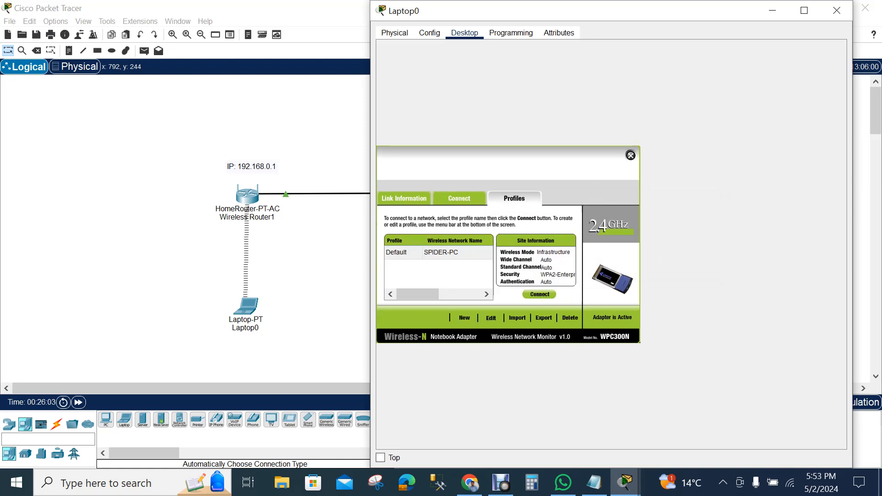
{"action": "left_click", "coordinate": [453, 252]}
{"action": "left_click", "coordinate": [631, 156]}
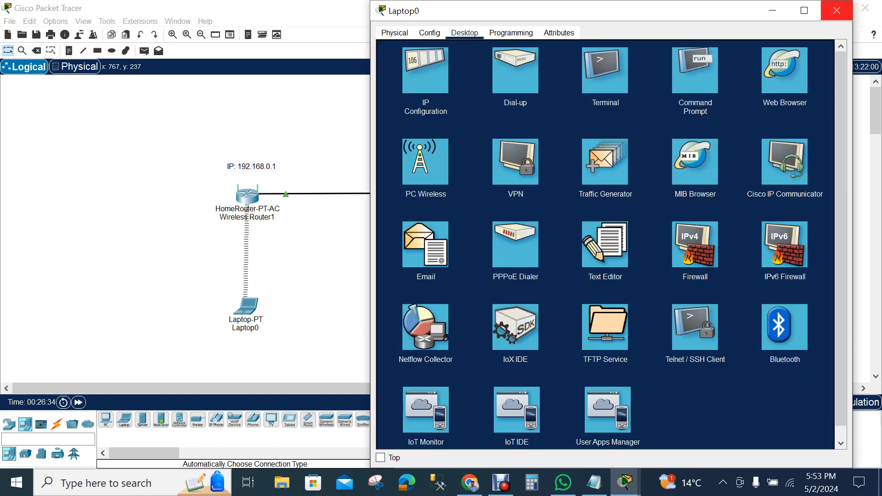
{"action": "left_click", "coordinate": [837, 10]}
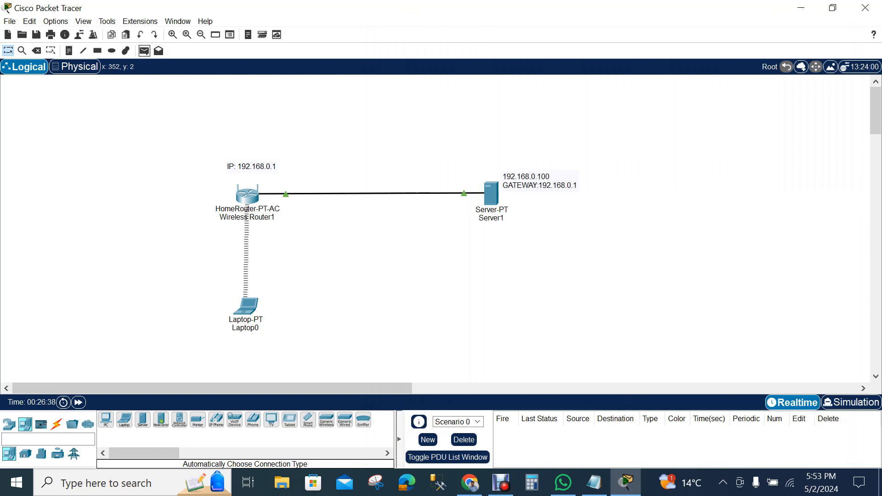
Step: Save the network as a Packet Tracer activity file named rADIUS_SERVER_CONFIGURATION in the saves folder
{"action": "left_click", "coordinate": [144, 51]}
{"action": "mouse_move", "coordinate": [246, 307]}
{"action": "left_click", "coordinate": [9, 21]}
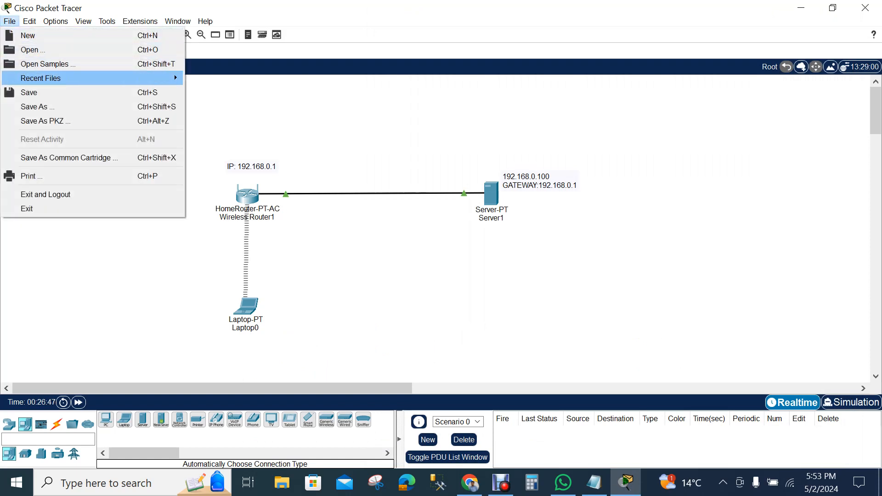
{"action": "left_click", "coordinate": [29, 93]}
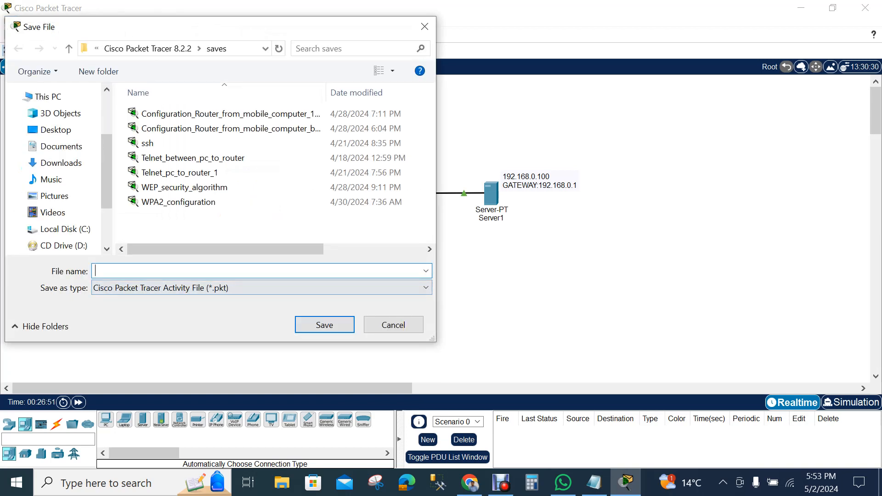
{"action": "type", "text": "rADIUS_SERVER_CONFI"}
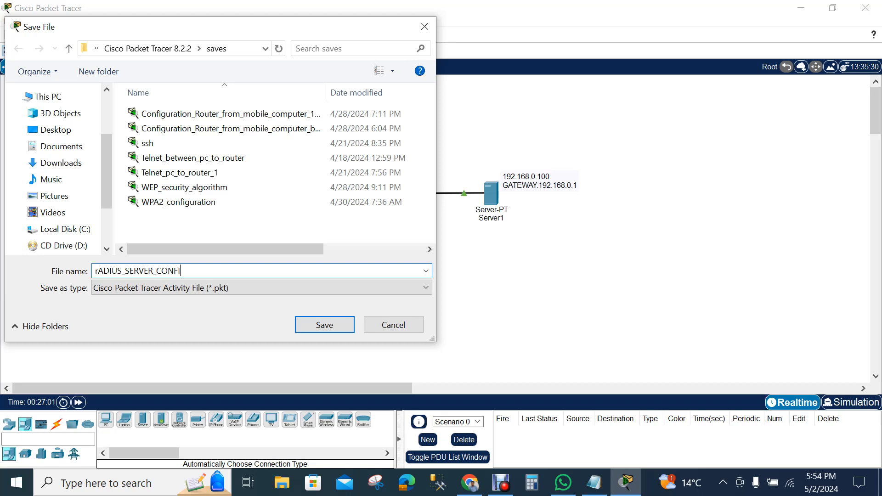
{"action": "type", "text": "GURATION"}
{"action": "key", "text": "Return"}
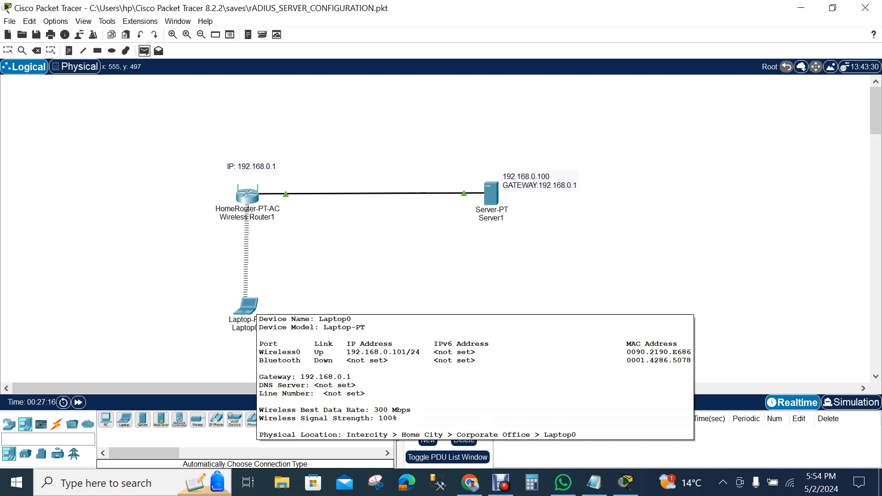
Step: Send a simple PDU from Laptop0 to Server1 to test connectivity
{"action": "left_click", "coordinate": [255, 303]}
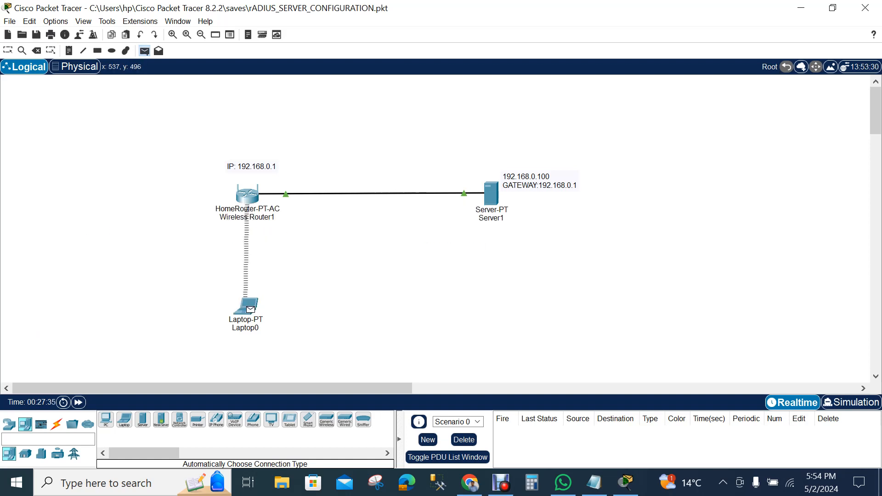
{"action": "left_click", "coordinate": [250, 308]}
{"action": "left_click", "coordinate": [491, 193]}
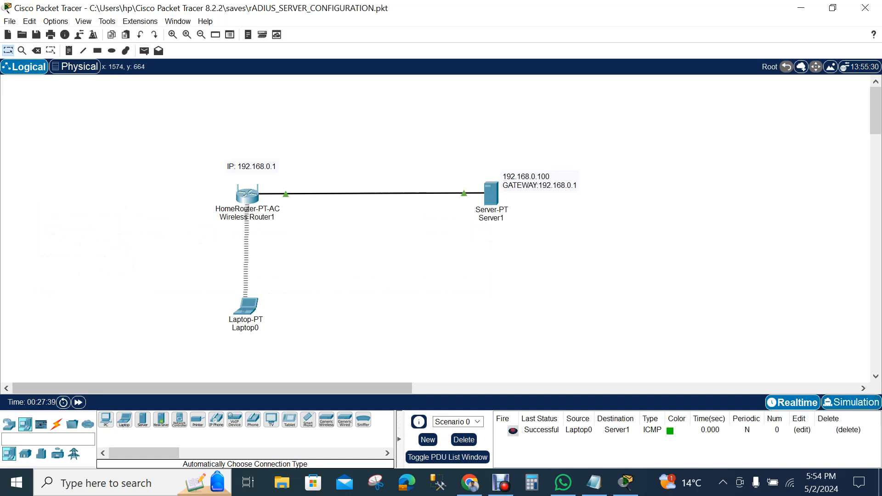
Step: Play the Laptop0-to-Server1 PDU in Simulation mode to watch its path, and return to Realtime mode
{"action": "left_click", "coordinate": [852, 403]}
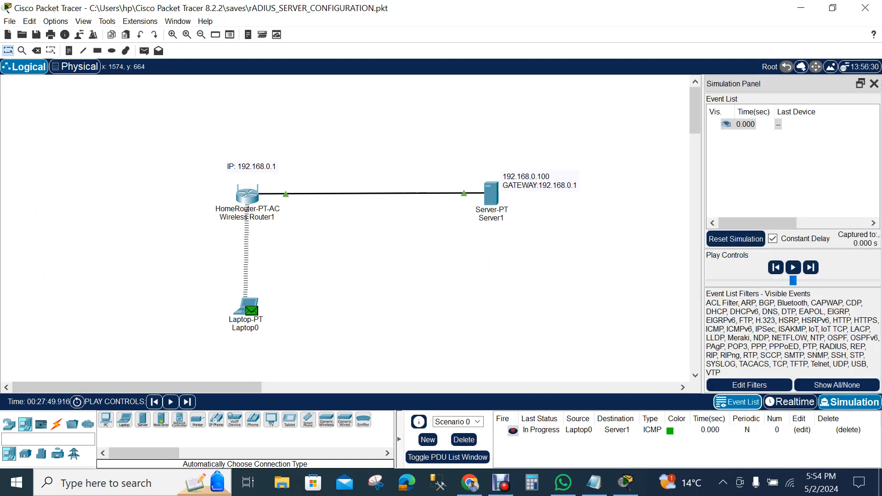
{"action": "left_click", "coordinate": [793, 268]}
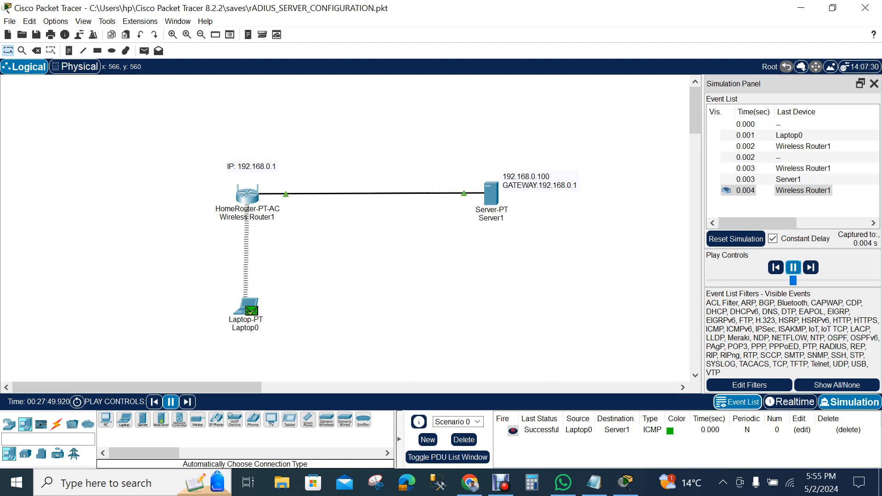
{"action": "mouse_move", "coordinate": [253, 330]}
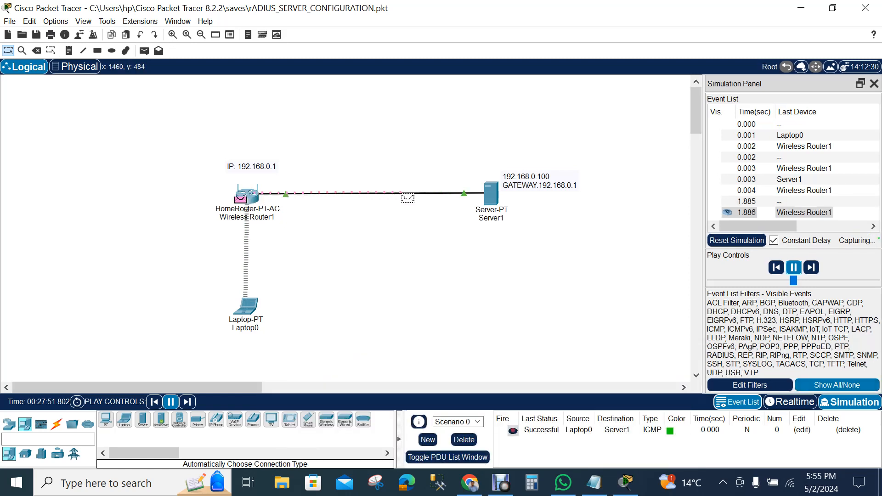
{"action": "key", "text": "shift+r"}
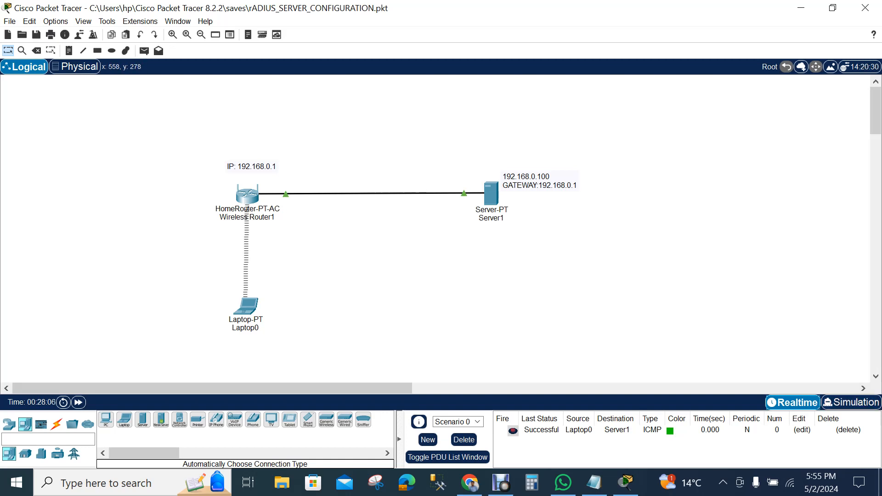
Step: Review Wireless Router1's basic setup, 2.4 GHz wireless settings and WPA2 Enterprise security with its RADIUS server details, and close its window
{"action": "mouse_move", "coordinate": [255, 200]}
{"action": "mouse_move", "coordinate": [490, 193]}
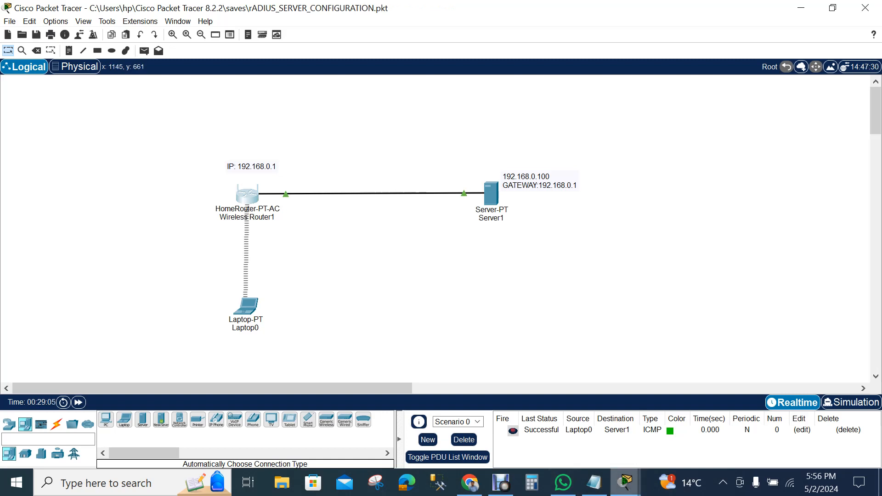
{"action": "left_click", "coordinate": [625, 482]}
{"action": "left_click", "coordinate": [676, 425]}
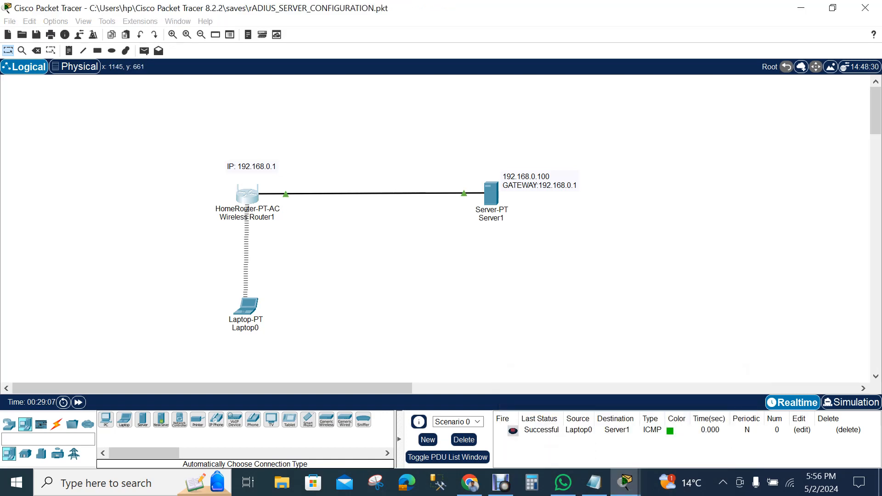
{"action": "left_click", "coordinate": [626, 483]}
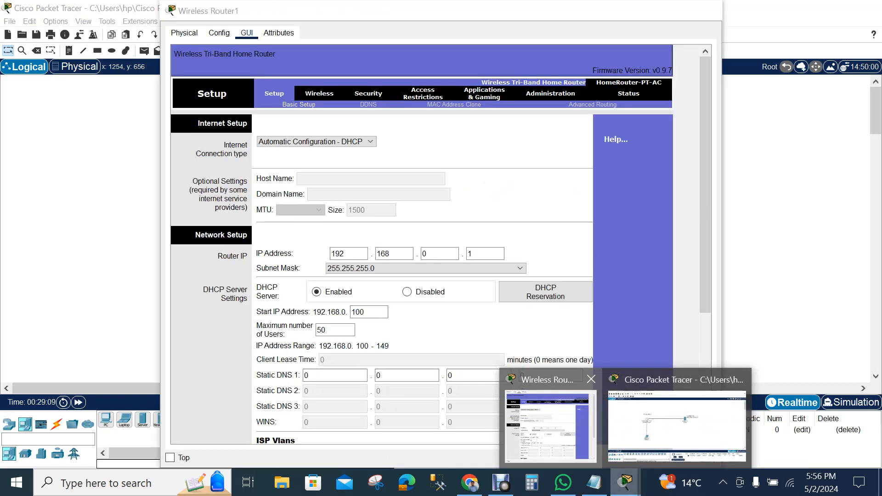
{"action": "left_click", "coordinate": [550, 425]}
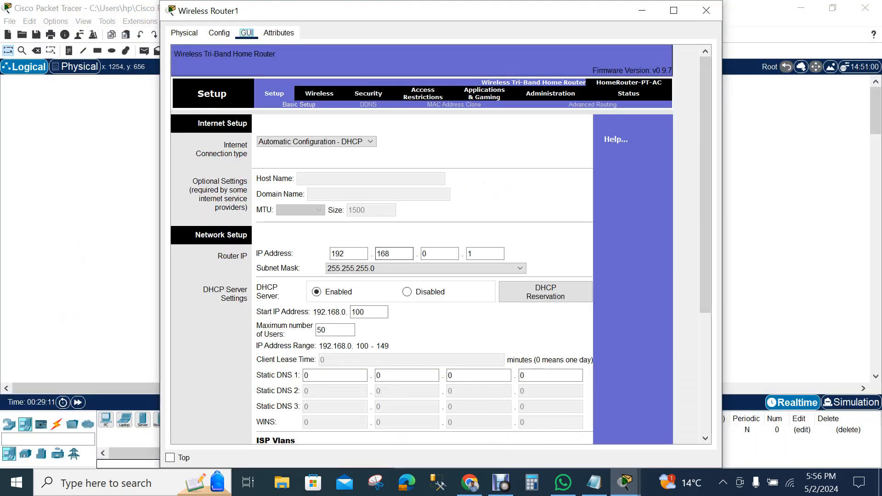
{"action": "left_click", "coordinate": [320, 94]}
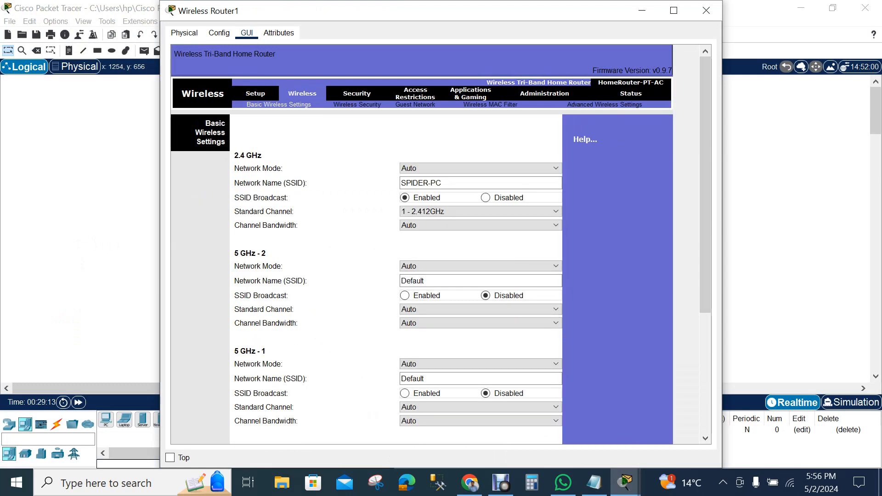
{"action": "left_click", "coordinate": [357, 105]}
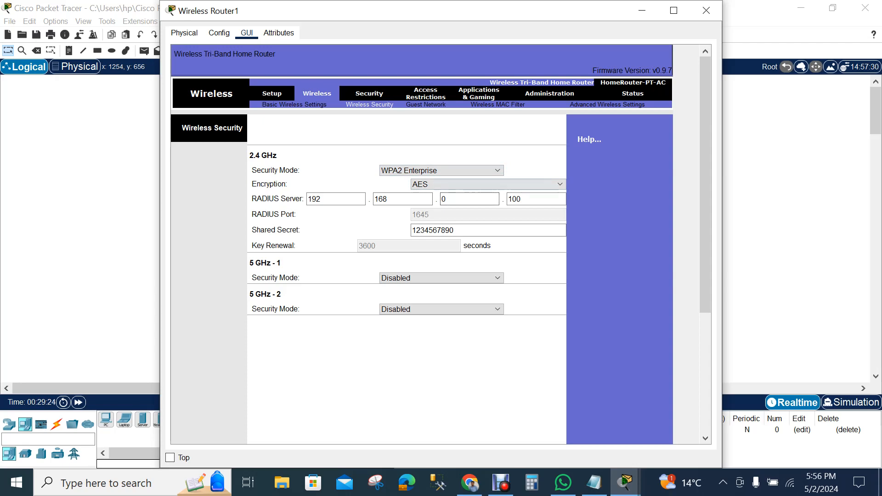
{"action": "left_click_drag", "start_coordinate": [414, 10], "coordinate": [225, 51]}
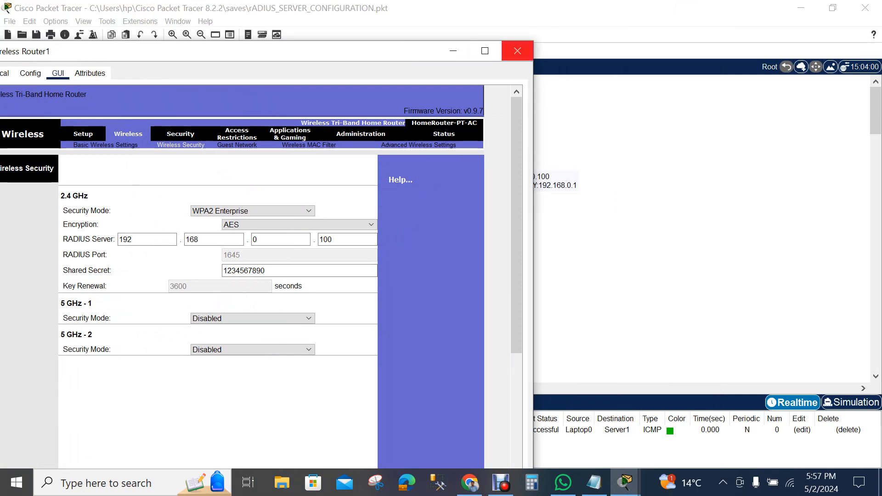
{"action": "left_click", "coordinate": [518, 50]}
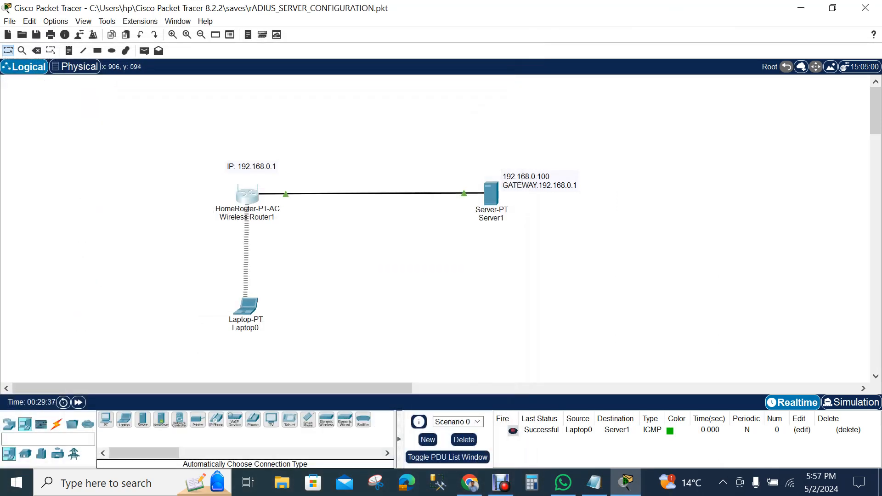